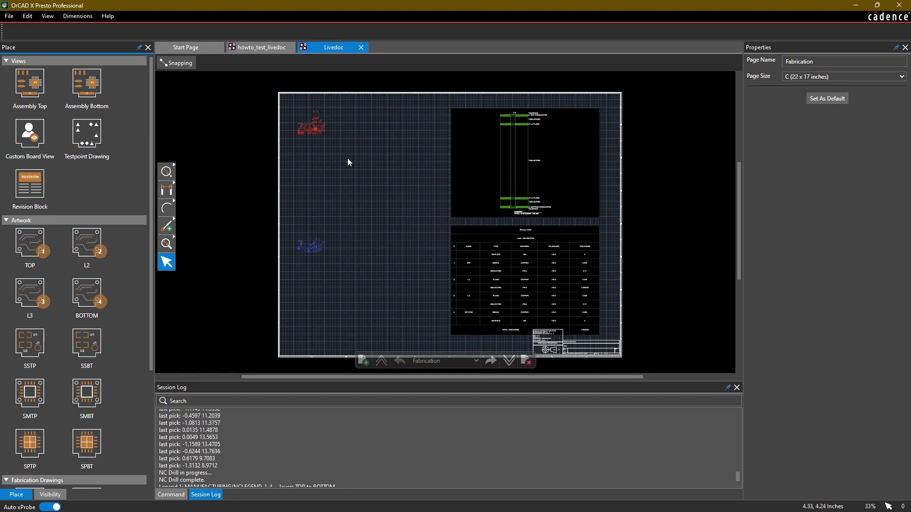
Examine the stackup table and the layer cross-section chart on the Fabrication page.
scroll(528, 298, "up", 2)
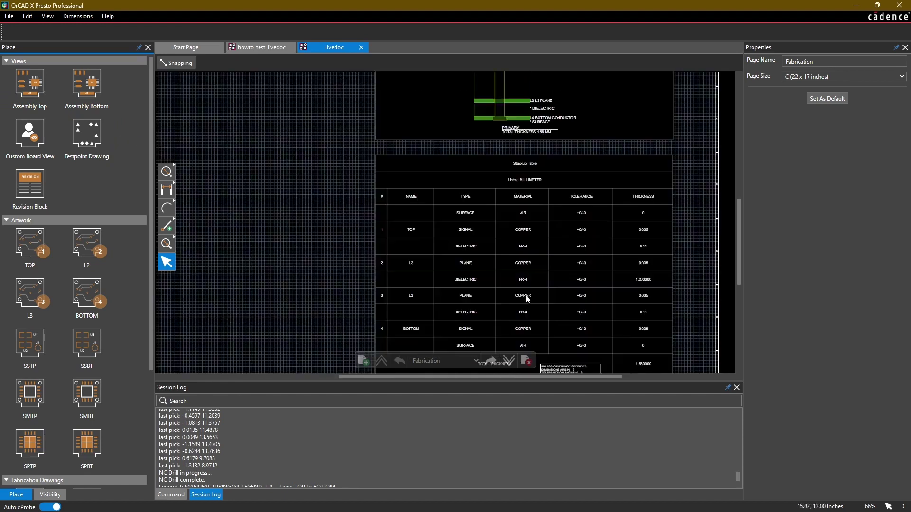
middle_click_drag(545, 243, 519, 207)
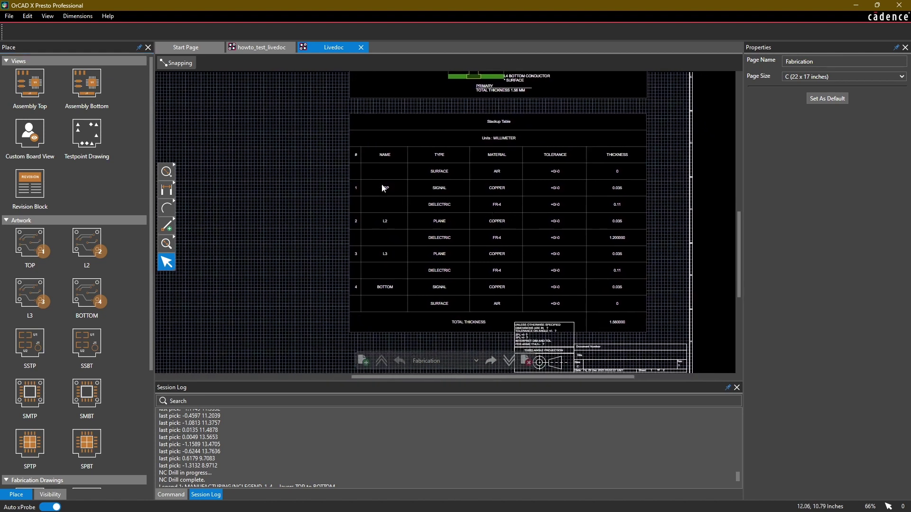
middle_click_drag(330, 86, 303, 306)
middle_click_drag(306, 224, 317, 230)
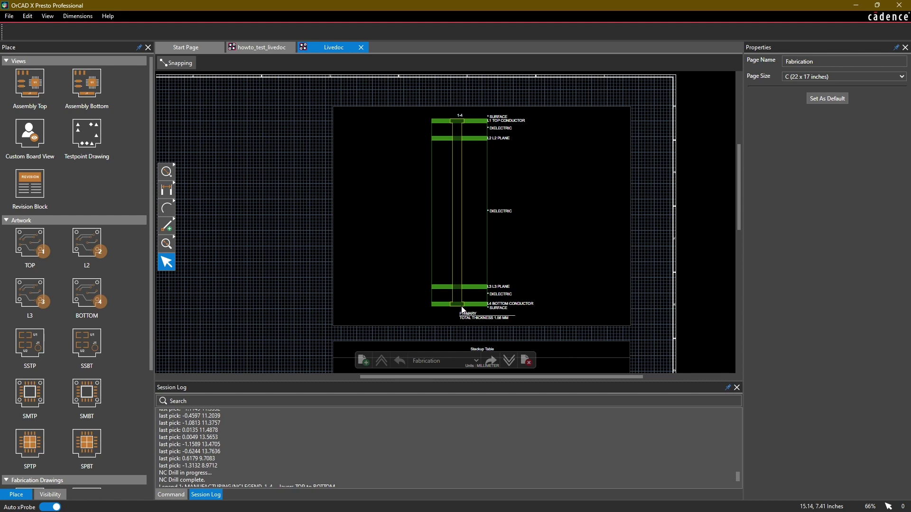
mouse_move(257, 268)
middle_mouse_down()
mouse_move(400, 262)
mouse_move(602, 280)
middle_mouse_up()
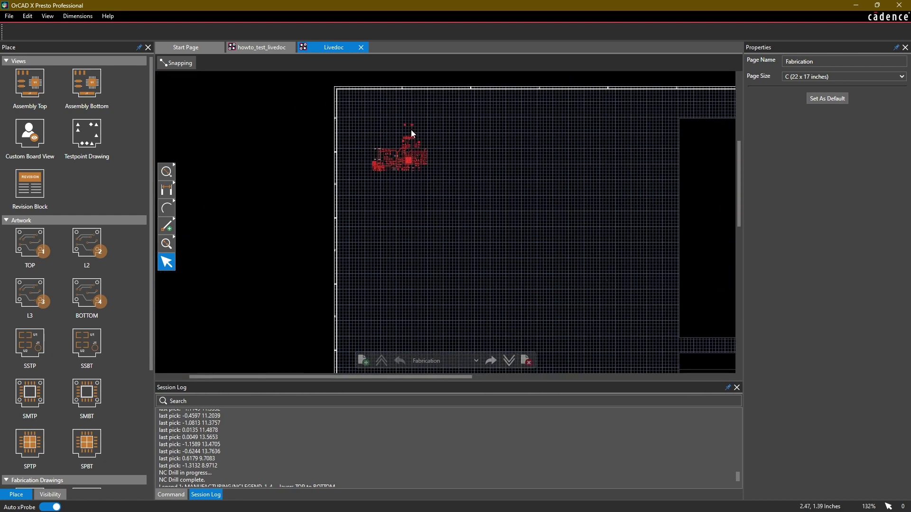
Scale the TOP artwork drawing on the Fabrication page to 2x, try 5x, and return it to 2x.
scroll(411, 130, "up", 2)
scroll(374, 180, "up", 2)
scroll(374, 179, "down", 2)
scroll(376, 187, "up", 2)
scroll(375, 203, "down", 4)
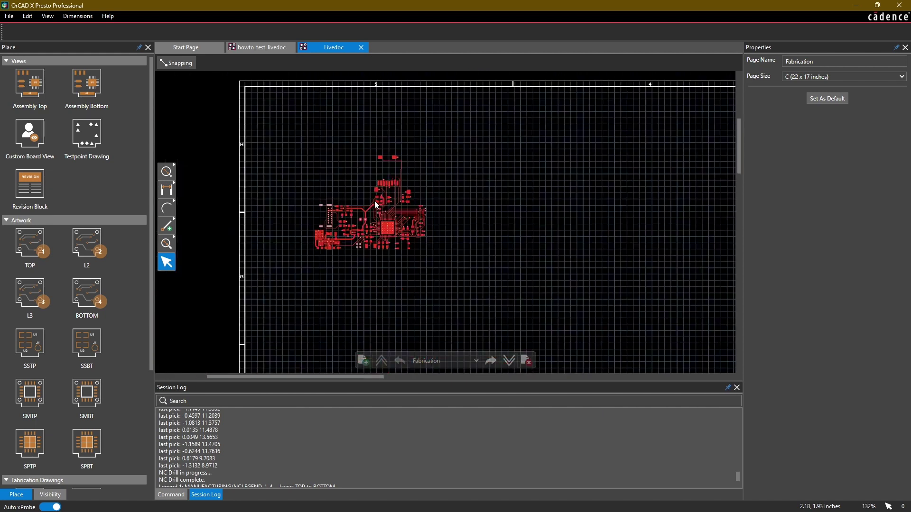
left_click(375, 204)
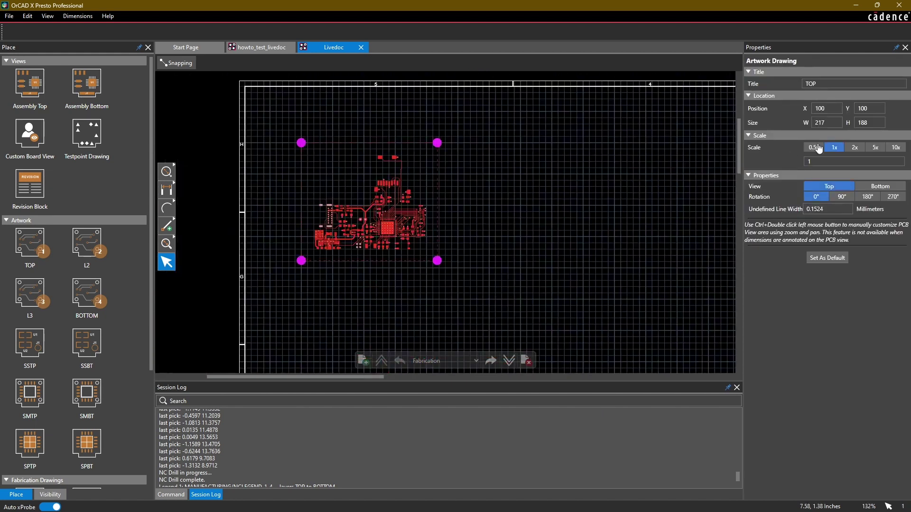
left_click(855, 147)
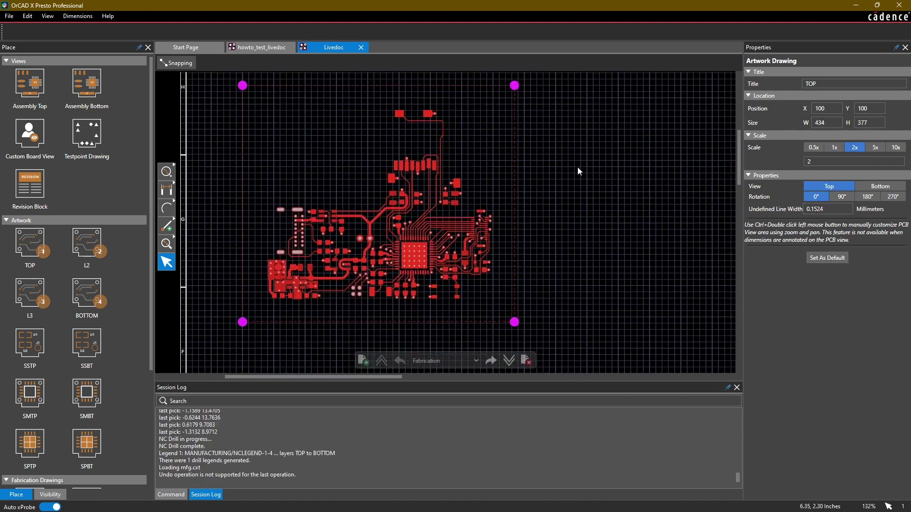
scroll(579, 172, "down", 2)
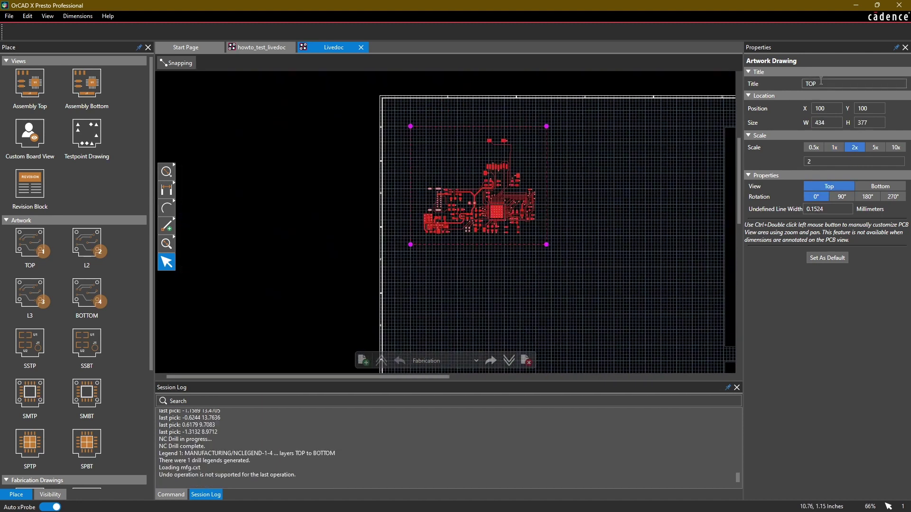
left_click(872, 148)
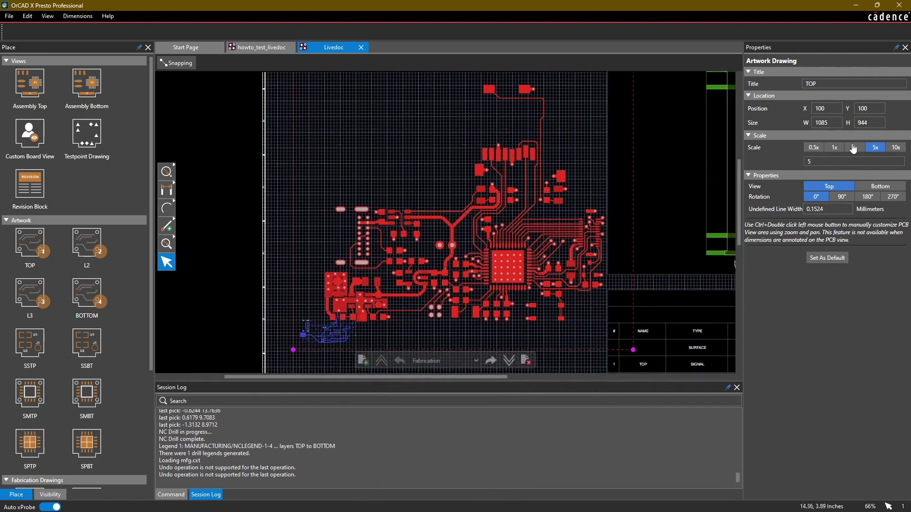
left_click(854, 149)
left_click(489, 193)
Scale the BOTTOM artwork drawing on the Fabrication page to 2x.
left_click(334, 349)
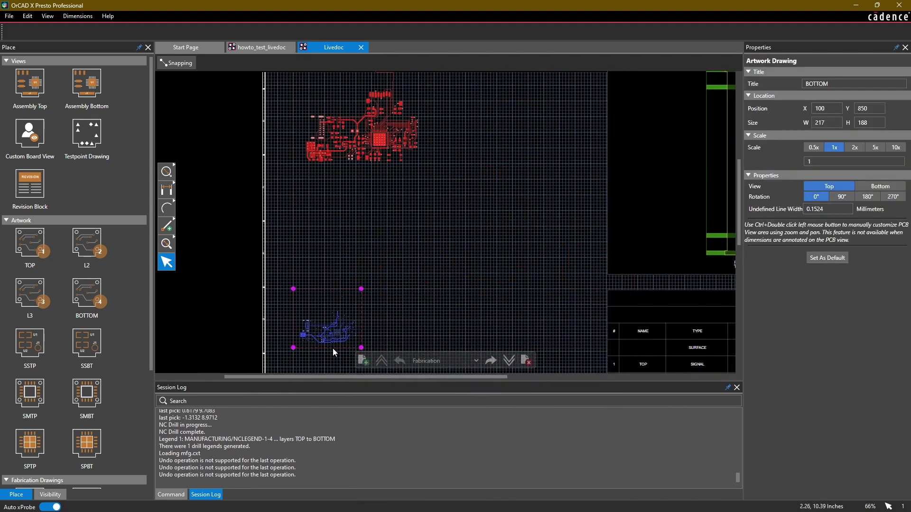
left_click(855, 147)
left_click(522, 247)
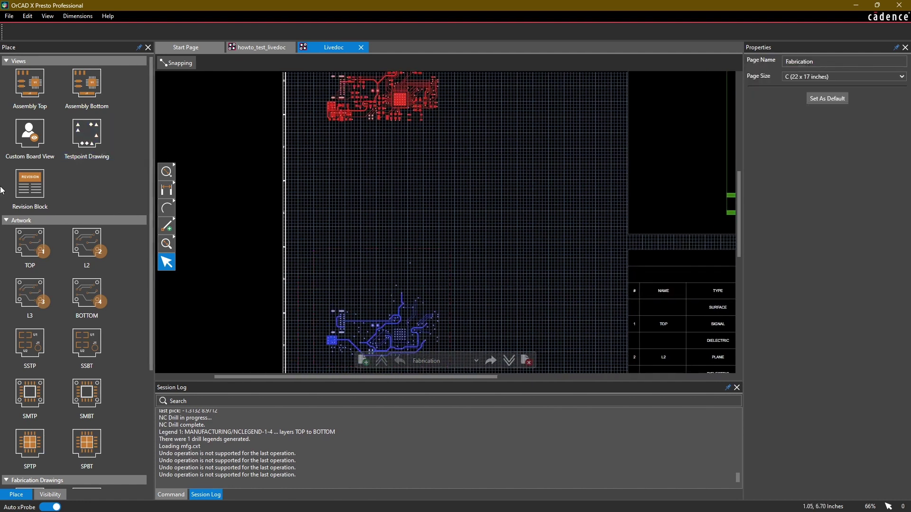
Place an L2 artwork drawing at about X 140, Y 540 between the TOP and BOTTOM drawings and scale it to 2x.
mouse_move(89, 245)
left_mouse_down()
mouse_move(325, 209)
mouse_move(326, 151)
left_mouse_up()
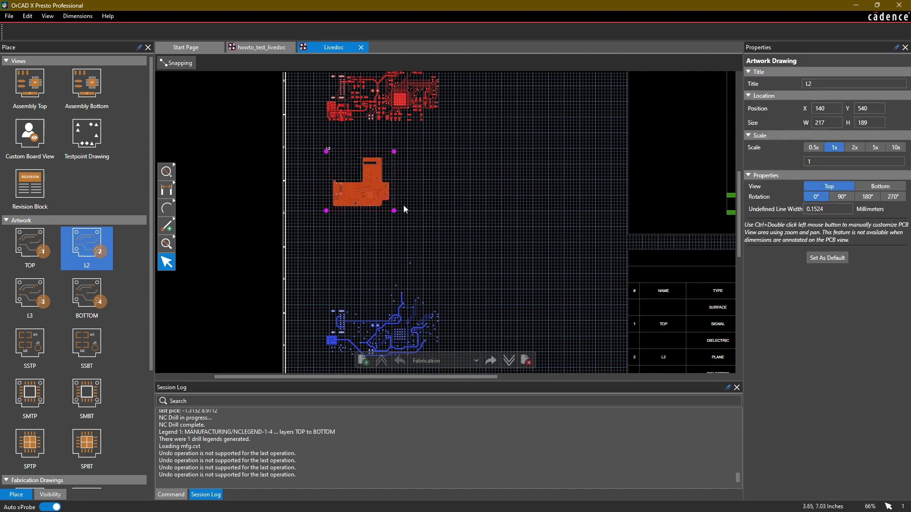
left_click(469, 189)
left_click(361, 195)
left_click(855, 148)
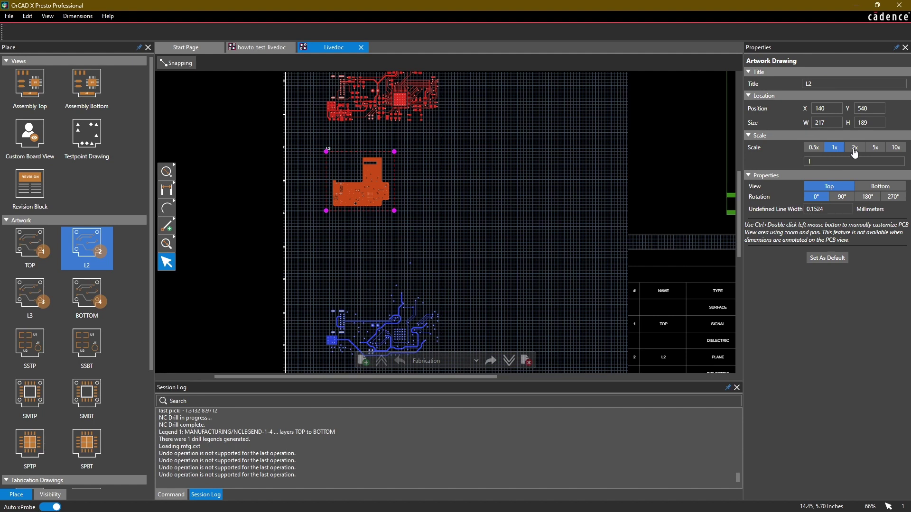
left_click(546, 179)
scroll(529, 157, "up", 3)
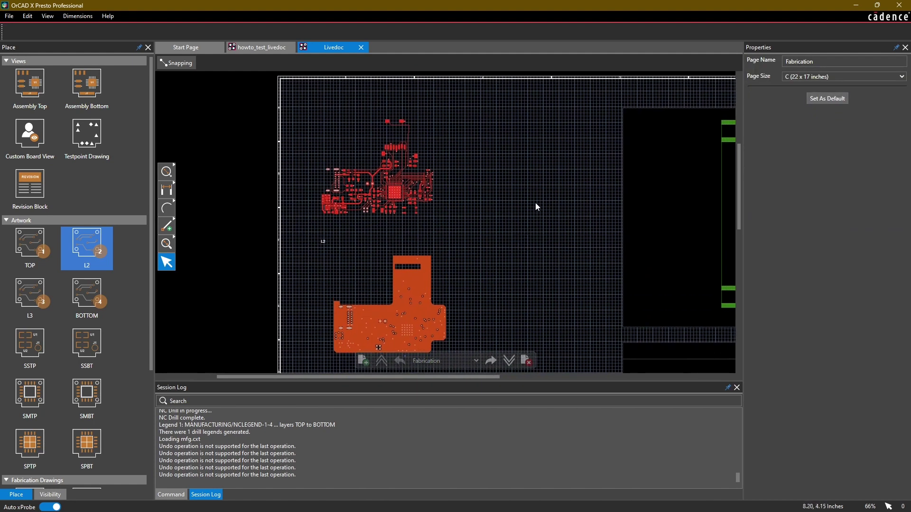
scroll(514, 192, "down", 3)
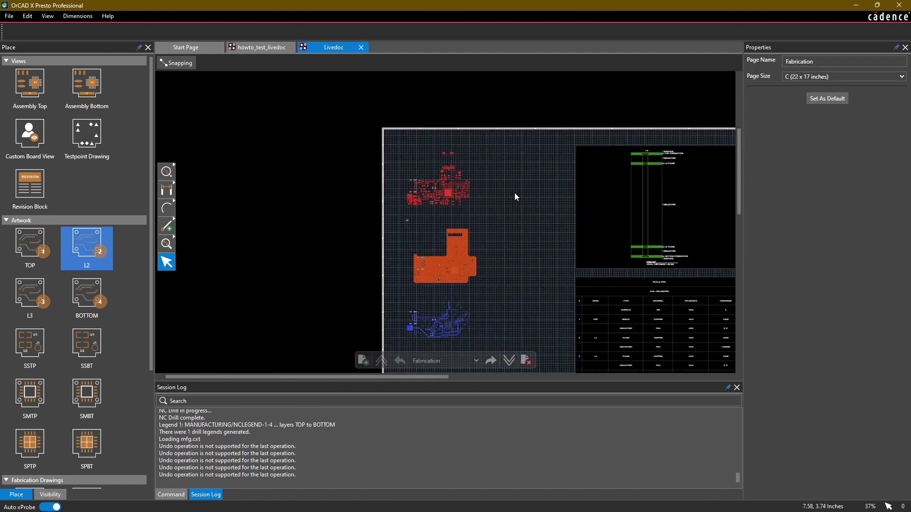
Review the available page sizes for the Fabrication page without choosing another one.
middle_click_drag(519, 203, 426, 150)
left_click(802, 77)
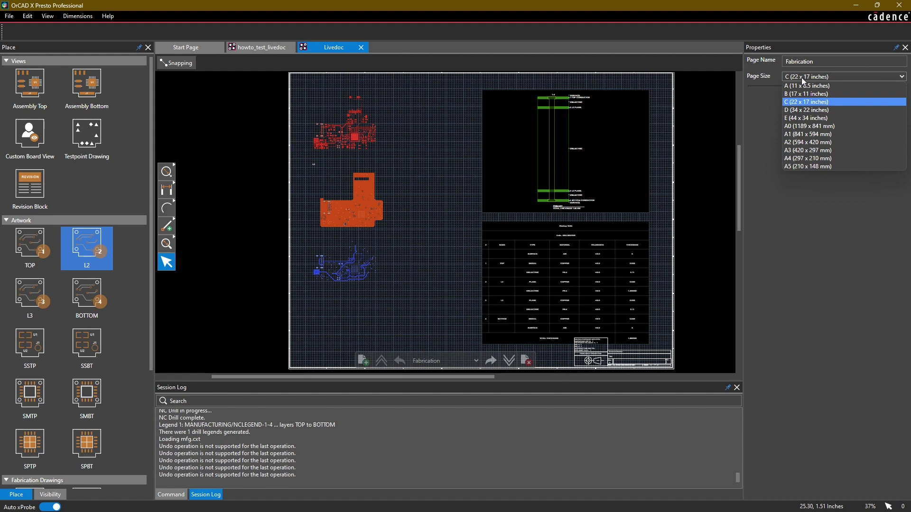
left_click(801, 78)
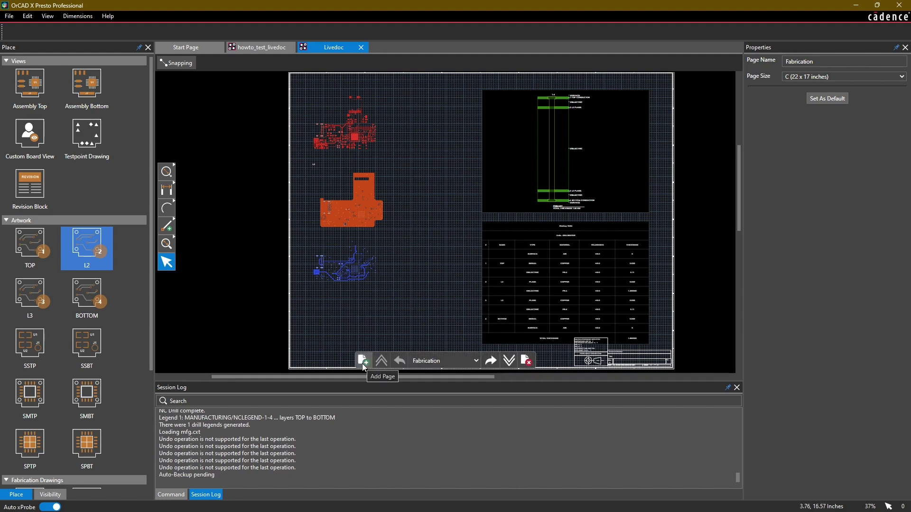
Switch to the Assembly page and scale the Assembly Top drawing to 5x.
left_click(427, 362)
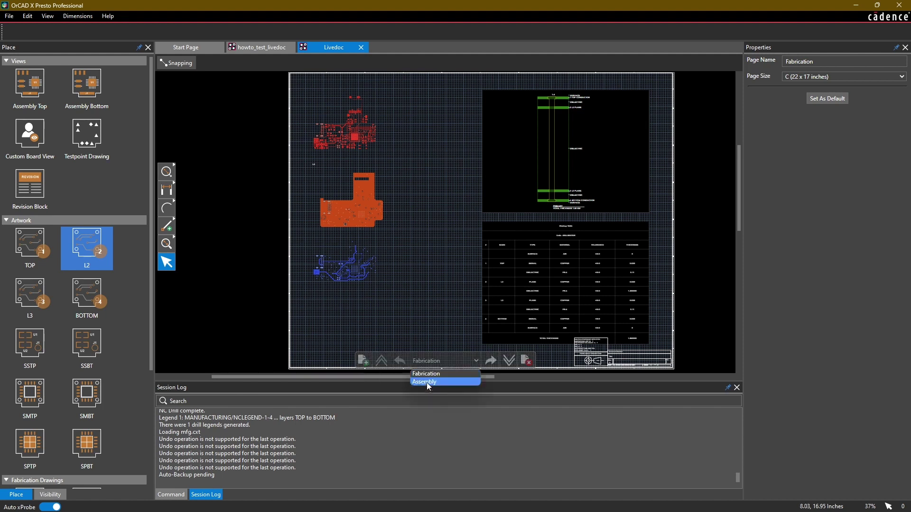
left_click(427, 382)
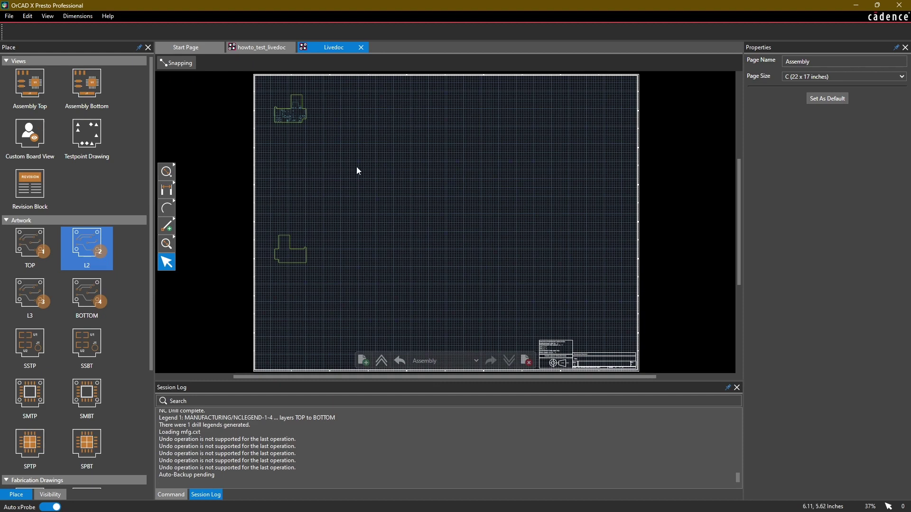
left_click(306, 114)
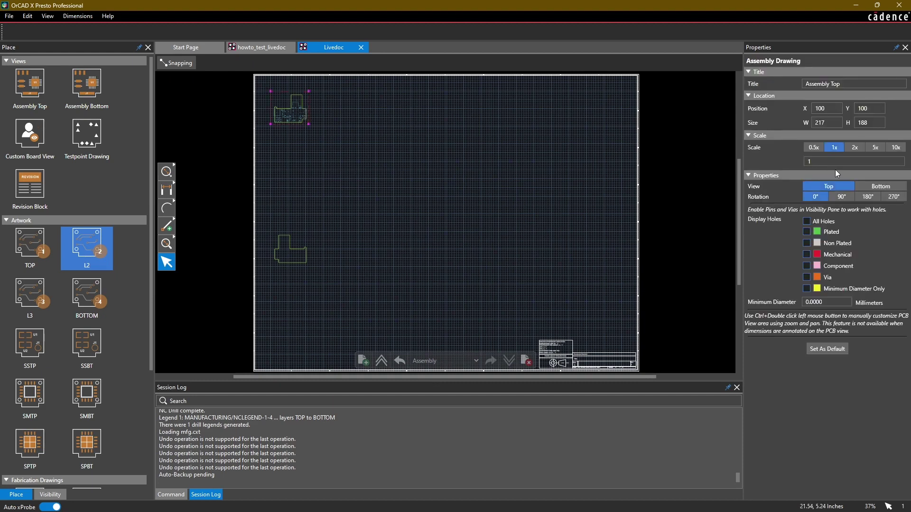
left_click(876, 148)
left_click(295, 261)
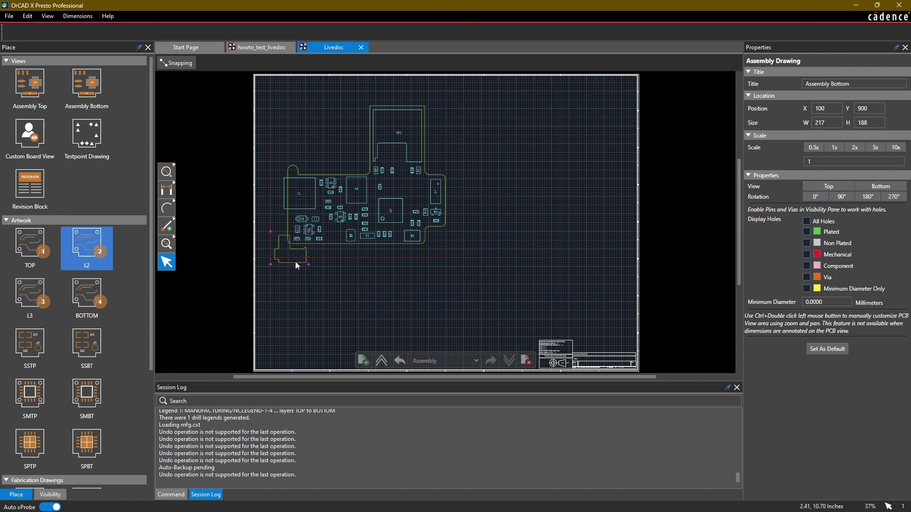
left_click(326, 288)
Examine the component outlines and reference designators in the enlarged Assembly Top drawing.
scroll(306, 164, "up", 4)
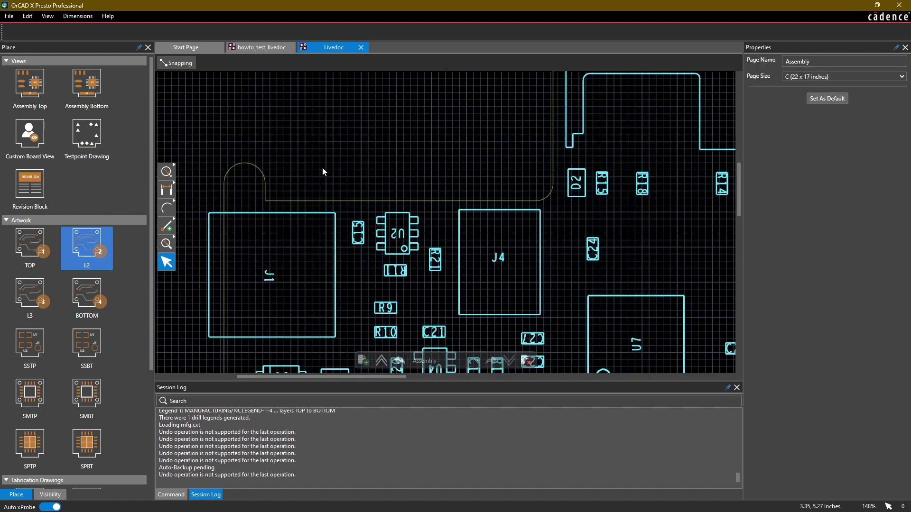
scroll(366, 155, "down", 3)
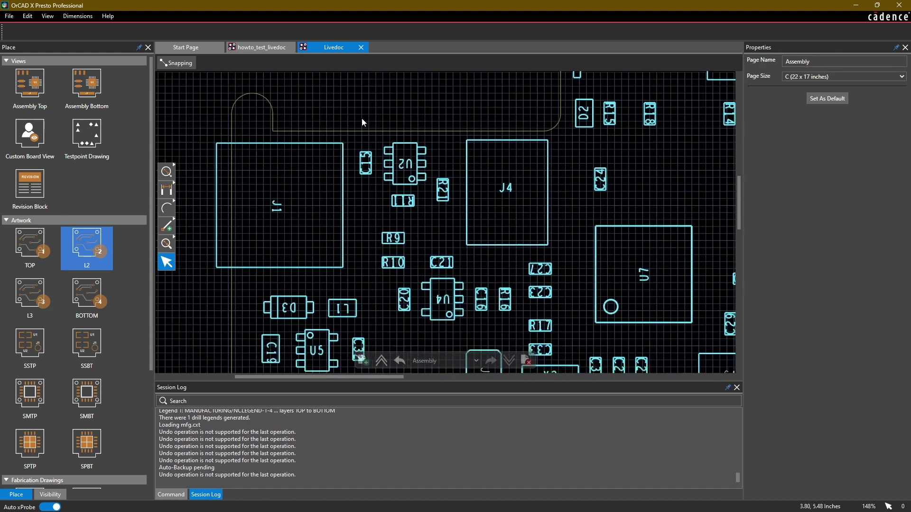
left_click(387, 180)
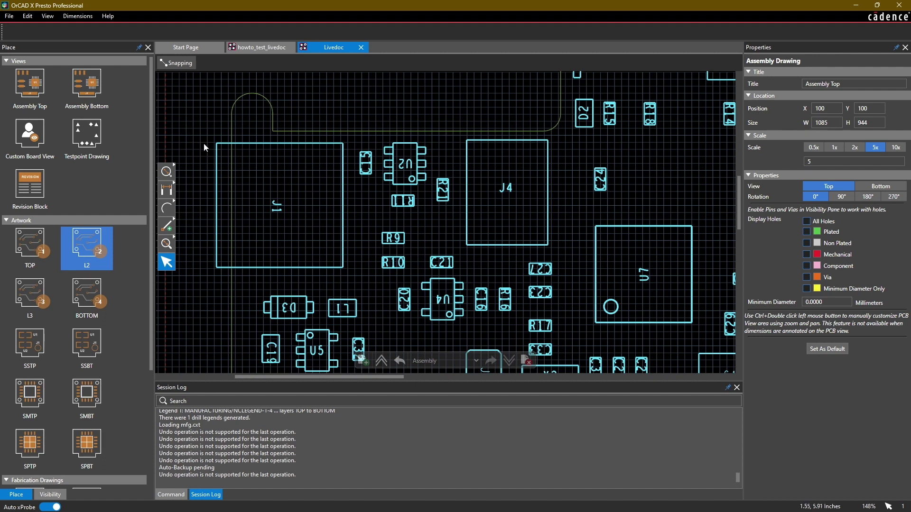
scroll(283, 173, "down", 2)
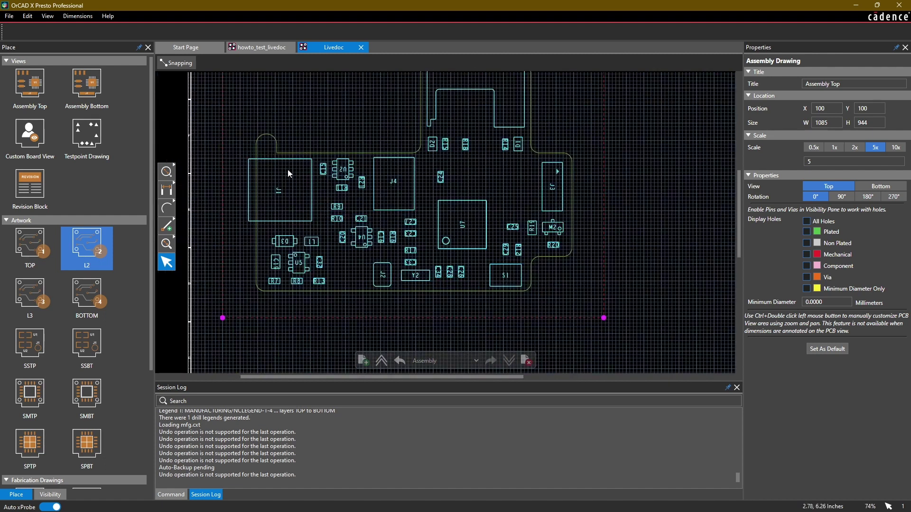
middle_click_drag(360, 148, 325, 191)
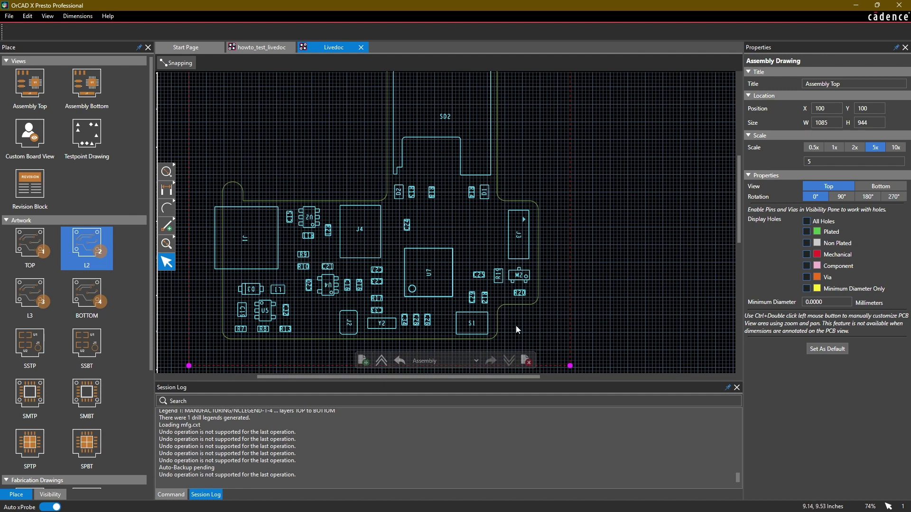
left_click(637, 230)
Show the Silkscreen_Top geometry in the Assembly Top drawing.
left_click(51, 495)
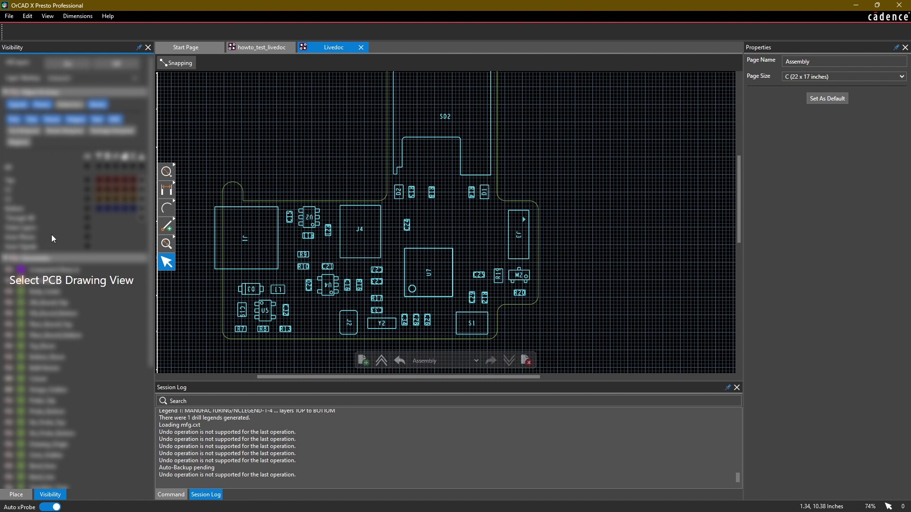
left_click(411, 225)
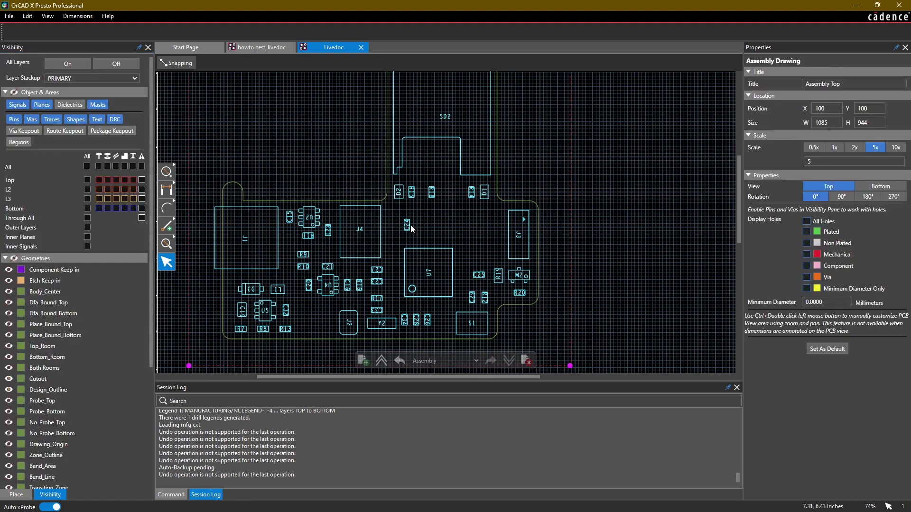
scroll(353, 181, "up", 2)
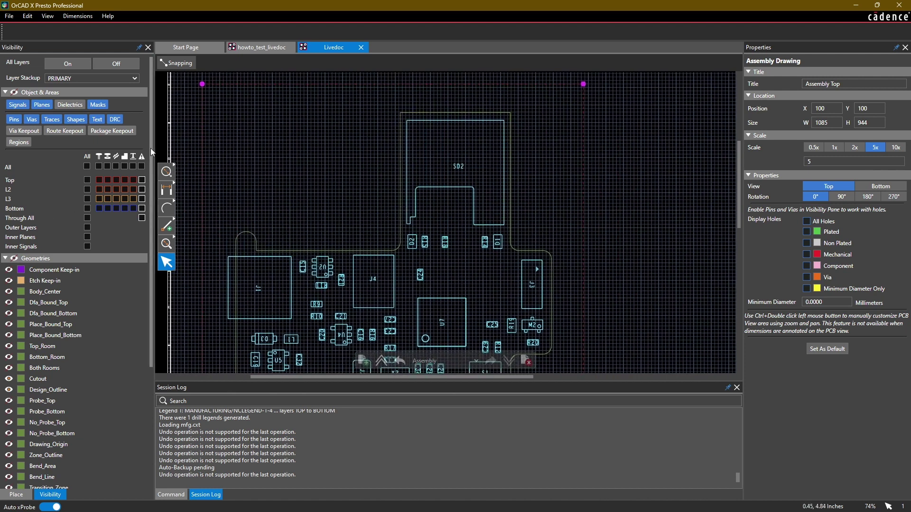
left_click_drag(152, 147, 146, 277)
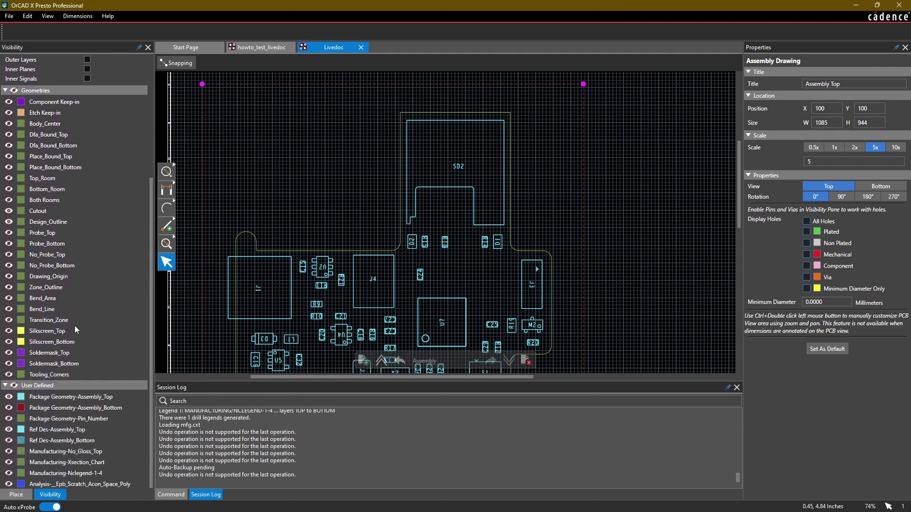
left_click(7, 329)
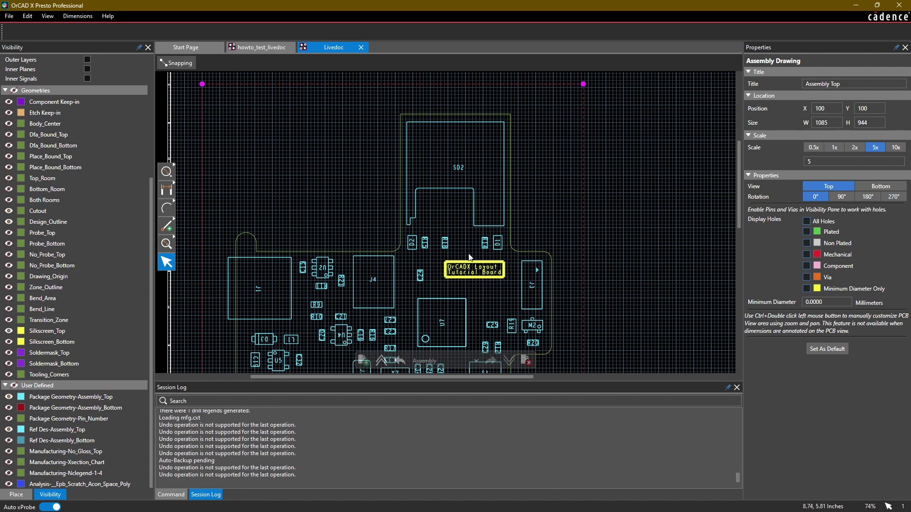
Show the Top layer's pins in the Assembly Top drawing and inspect the pads.
scroll(91, 294, "up", 5)
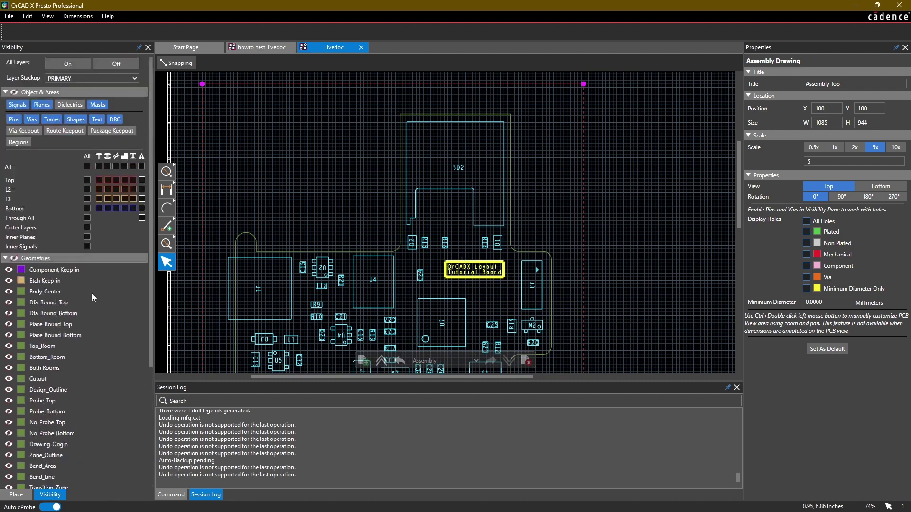
left_click(99, 180)
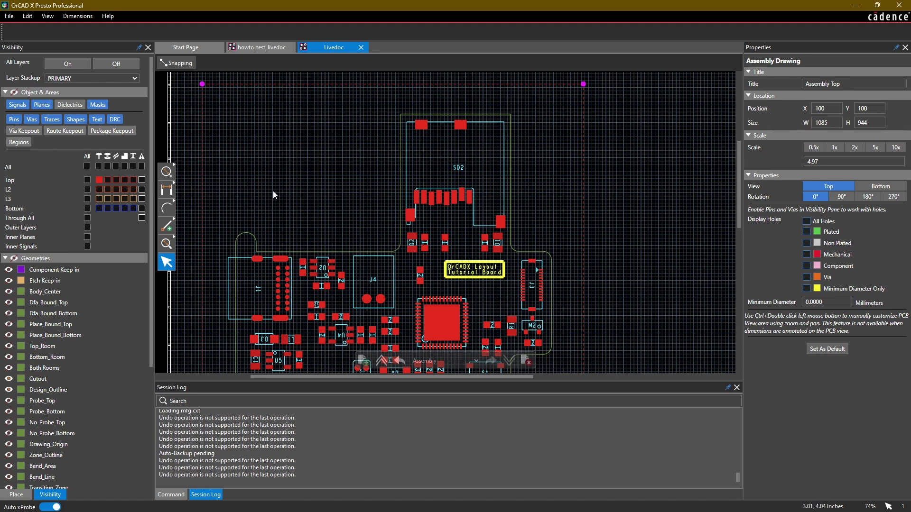
scroll(272, 190, "down", 2)
left_click(488, 212)
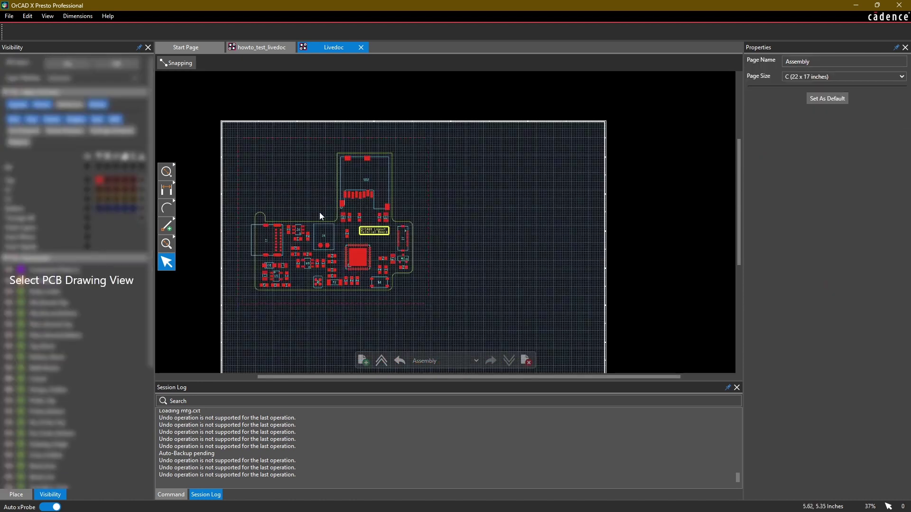
scroll(344, 148, "up", 4)
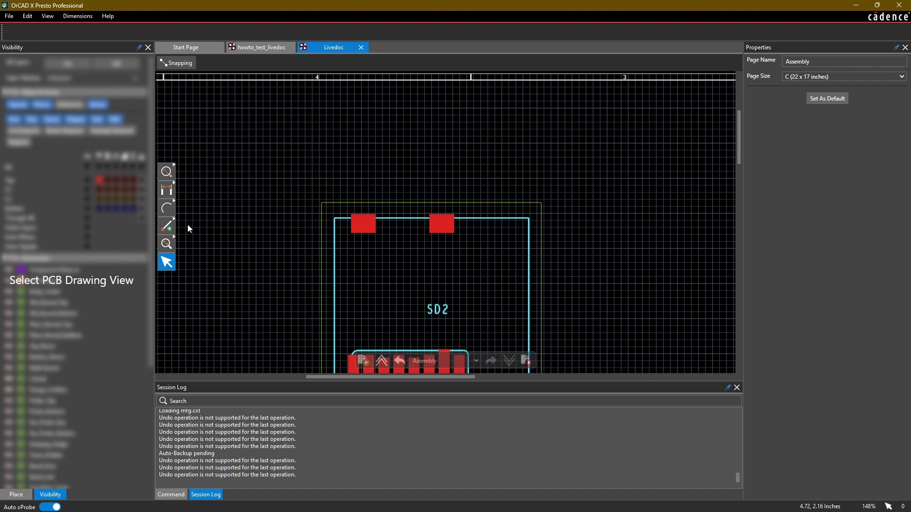
Start a linear dimension on the Assembly page and enable midpoint snapping for segments.
left_click(171, 192)
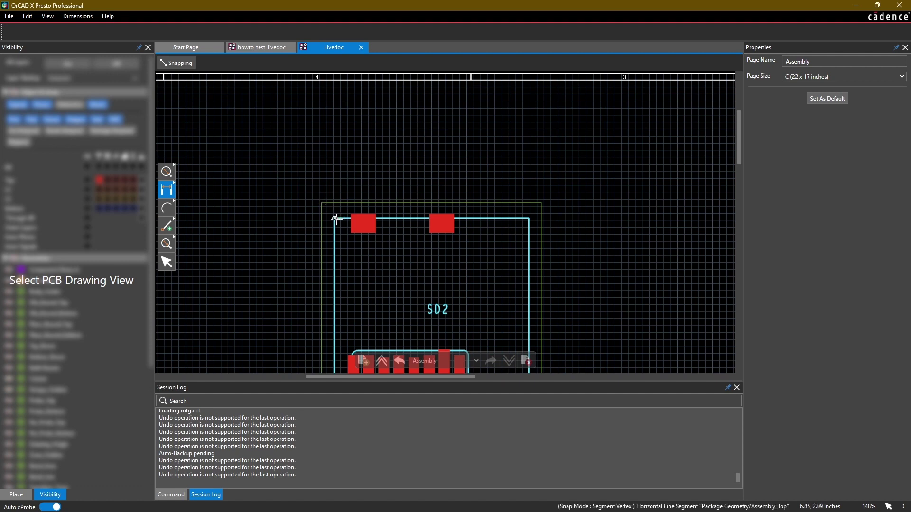
left_click(185, 63)
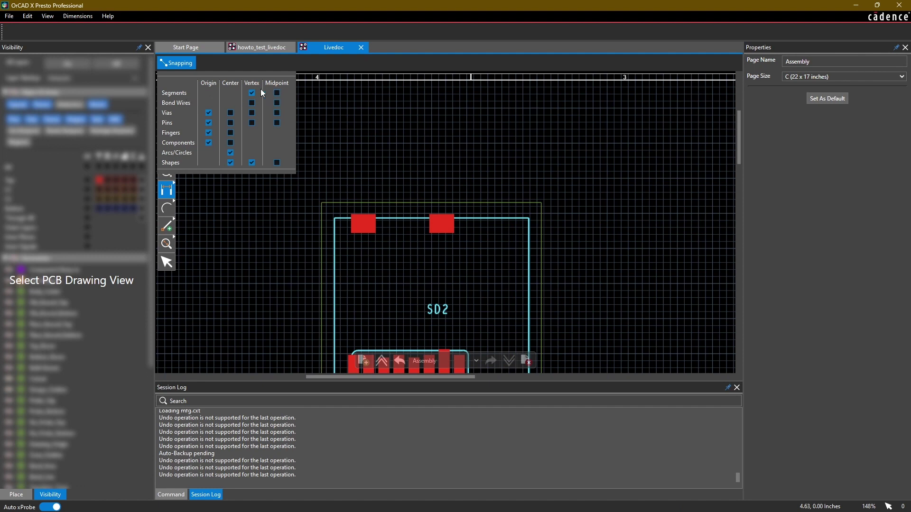
left_click(277, 93)
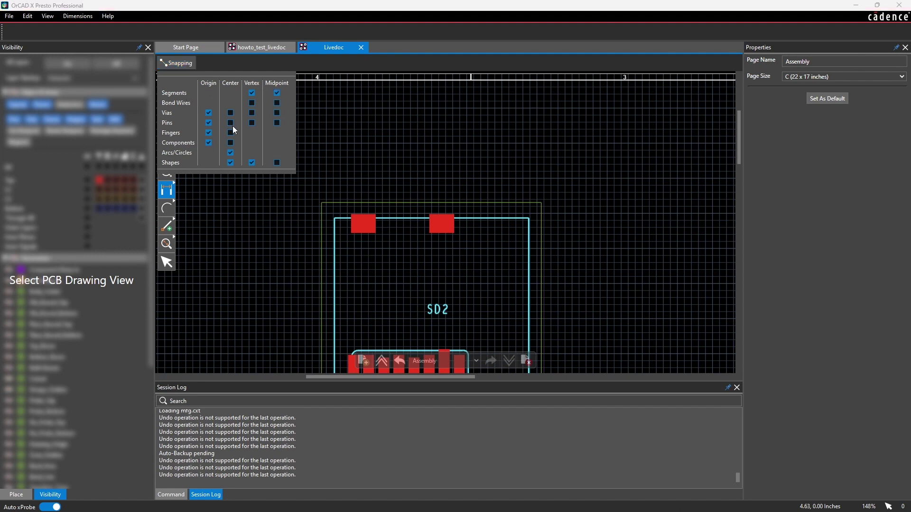
left_click(183, 67)
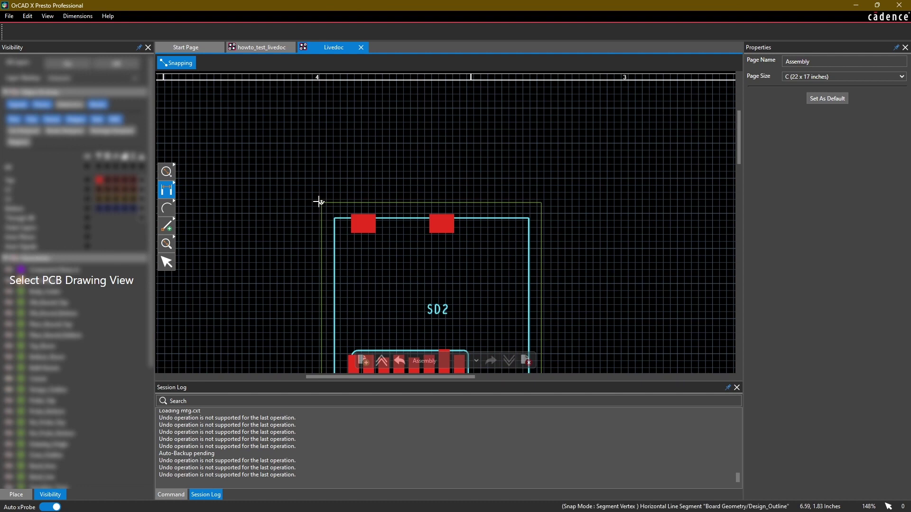
Dimension the width of the board outline's top edge, placing the dimension line above component SD2.
left_click(541, 203)
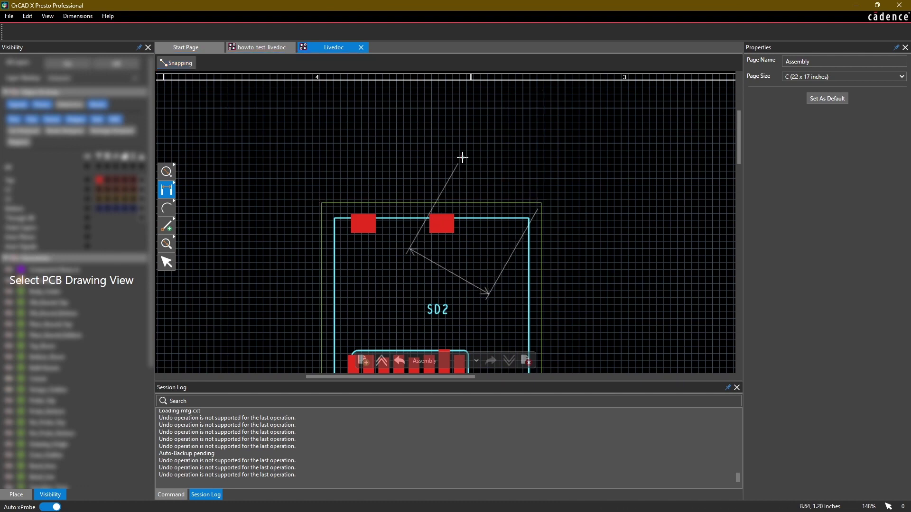
left_click(322, 202)
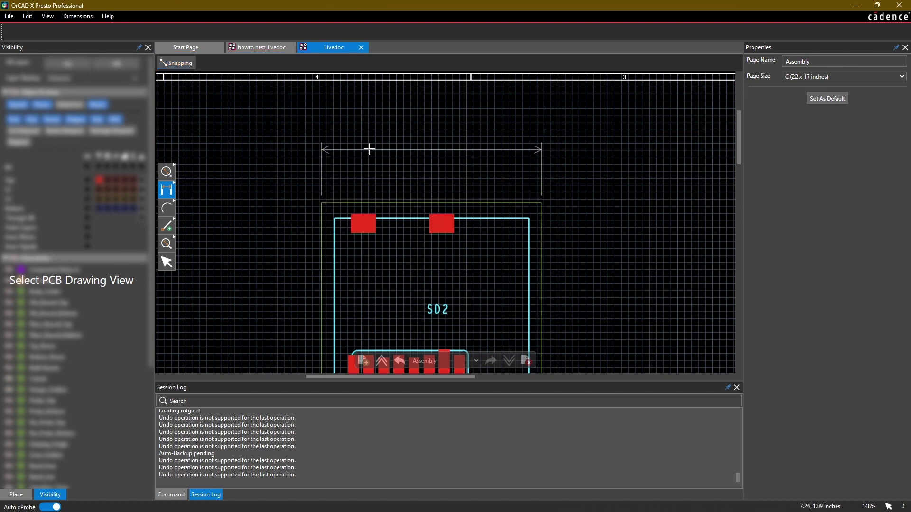
left_click(433, 155)
key("Escape")
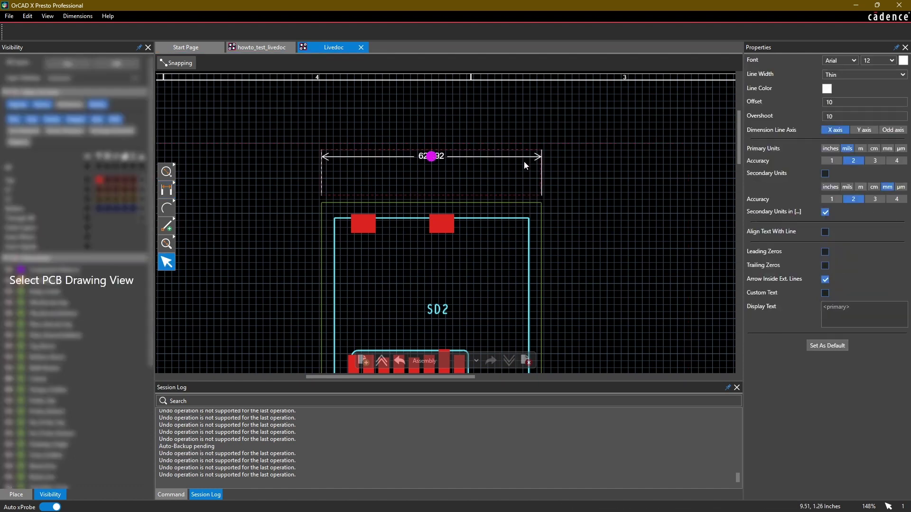
Set the width dimension's font size to 20, its primary units to mm and its line width to Medium.
left_click(892, 61)
left_click(875, 222)
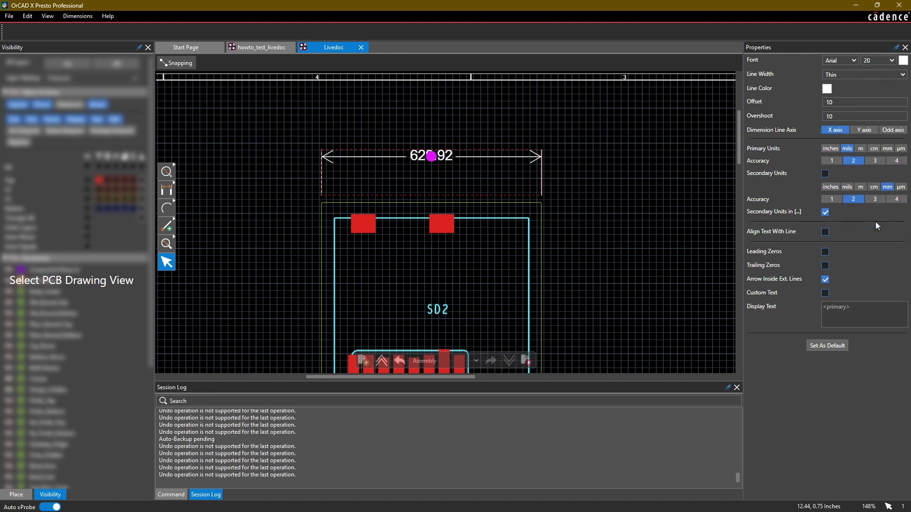
left_click(887, 149)
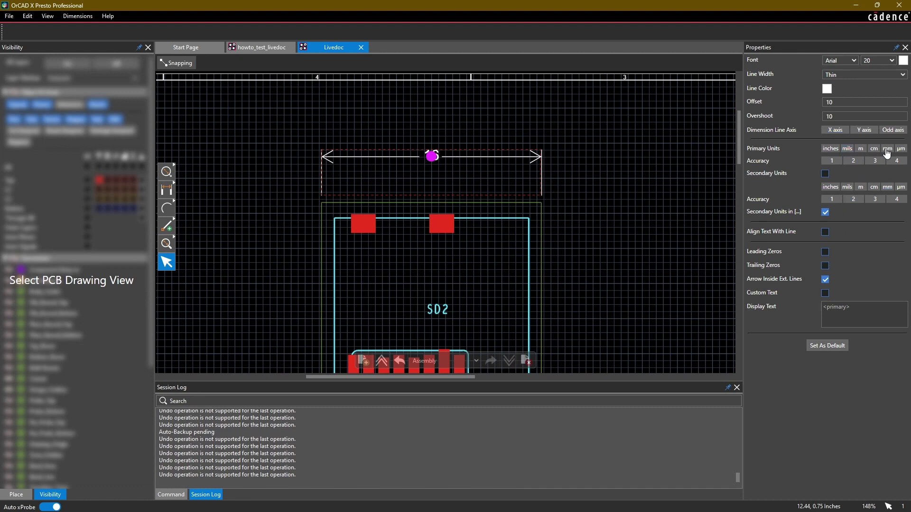
left_click(835, 75)
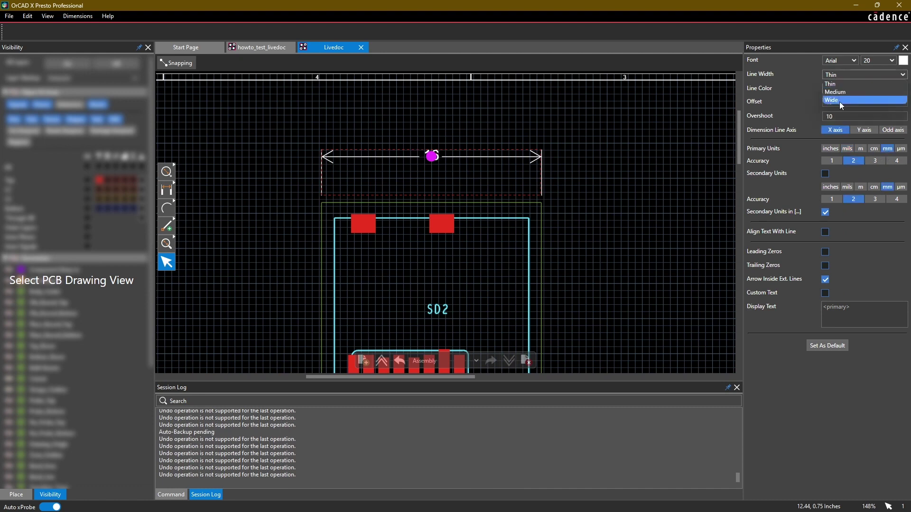
left_click(838, 93)
Color the dimension lines orange, show trailing zeros and make these dimension properties the default.
left_click(827, 89)
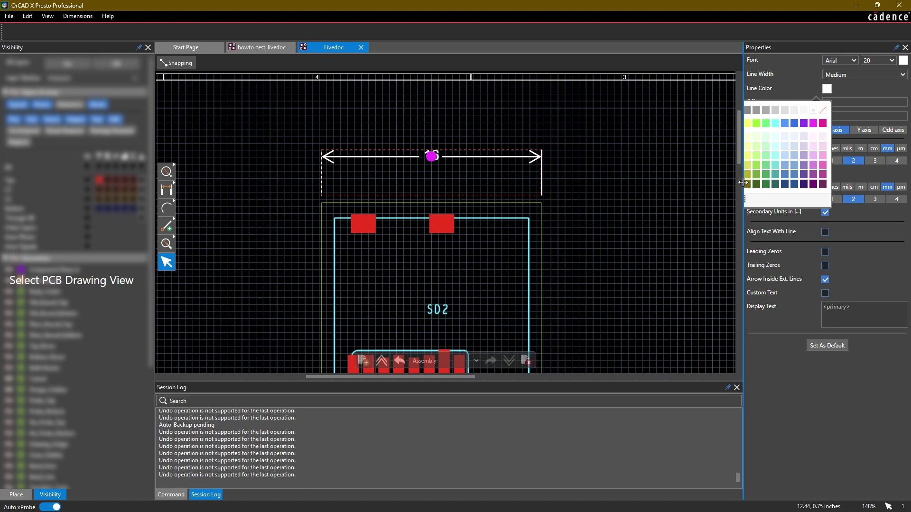
left_click_drag(744, 188, 678, 188)
left_click(791, 89)
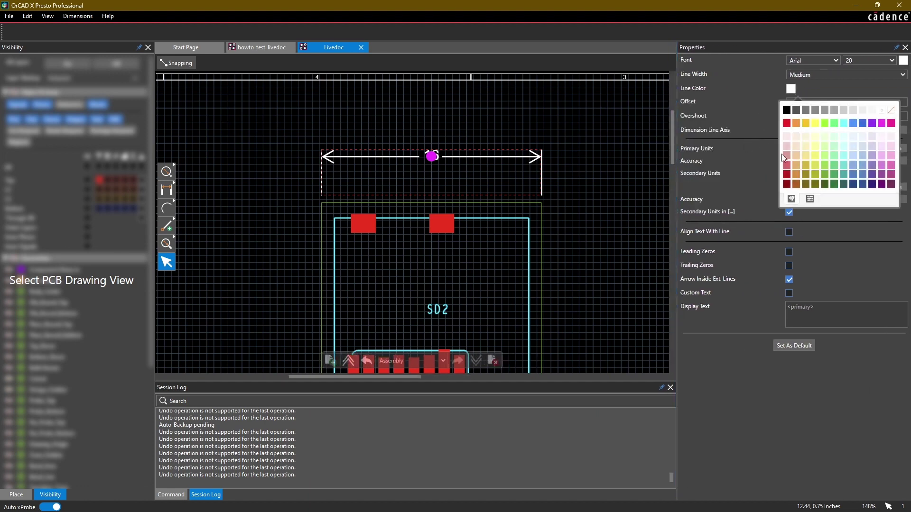
left_click(795, 178)
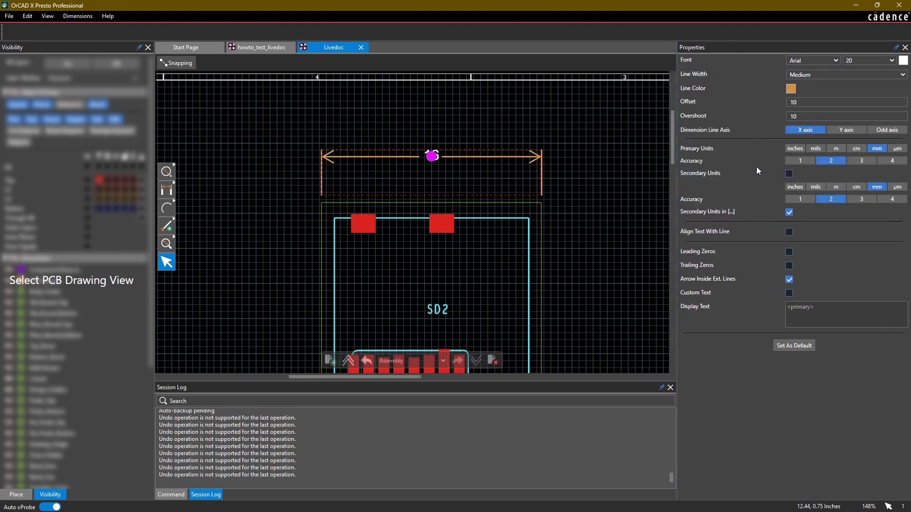
left_click(790, 267)
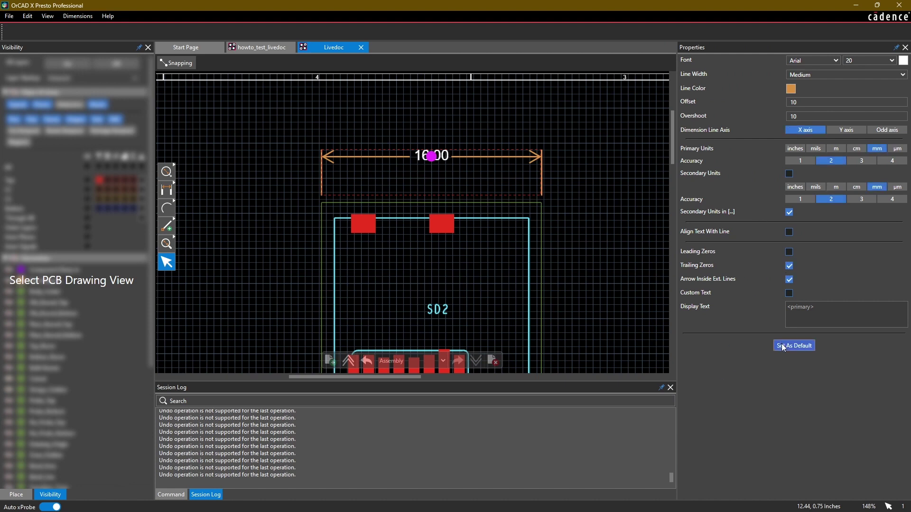
left_click(617, 235)
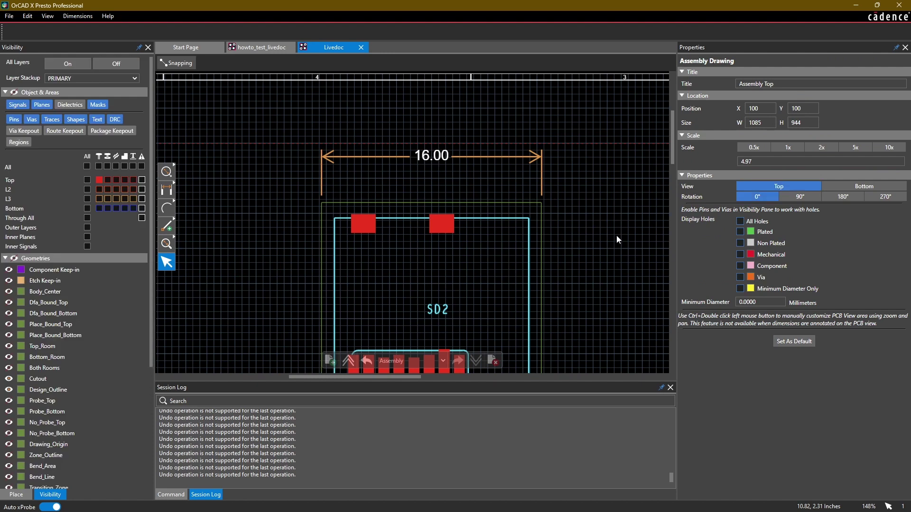
left_click(577, 135)
Dimension the board outline's full height, placing the vertical dimension line to the right of the board.
scroll(576, 124, "down", 3)
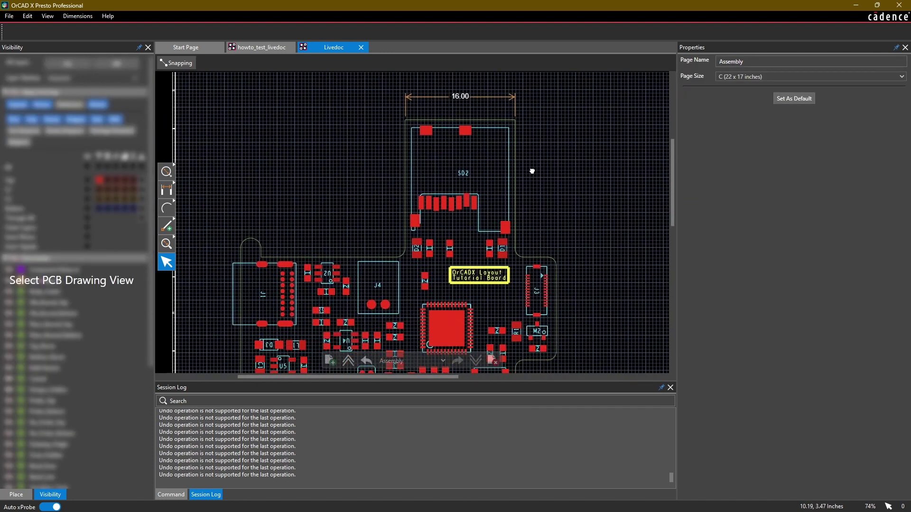
middle_click_drag(504, 184, 565, 158)
left_click(166, 189)
middle_click_drag(558, 166, 483, 302)
left_click(477, 178)
middle_click_drag(592, 214, 560, 137)
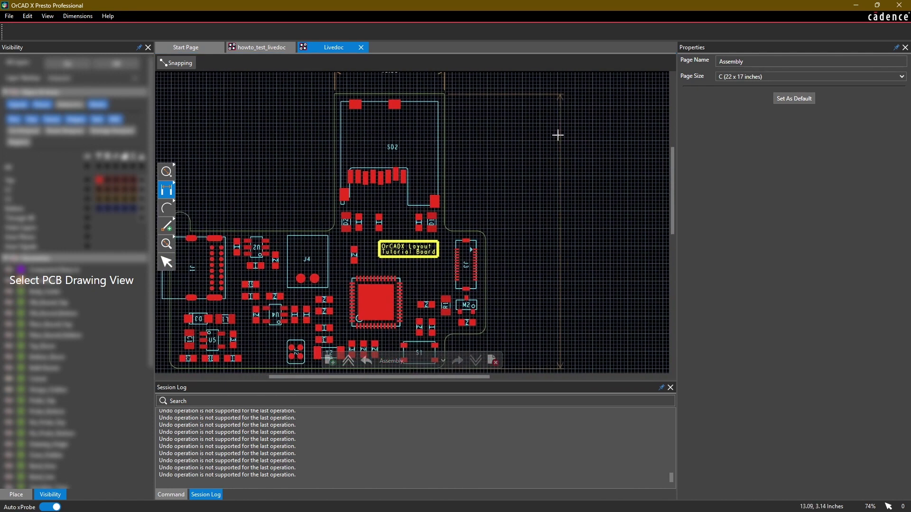
left_click(539, 175)
key("Escape")
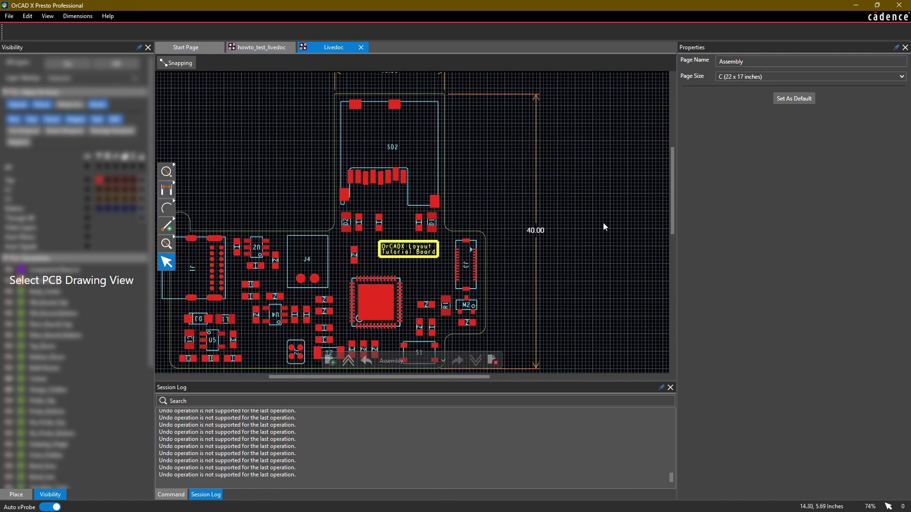
scroll(609, 186, "down", 2)
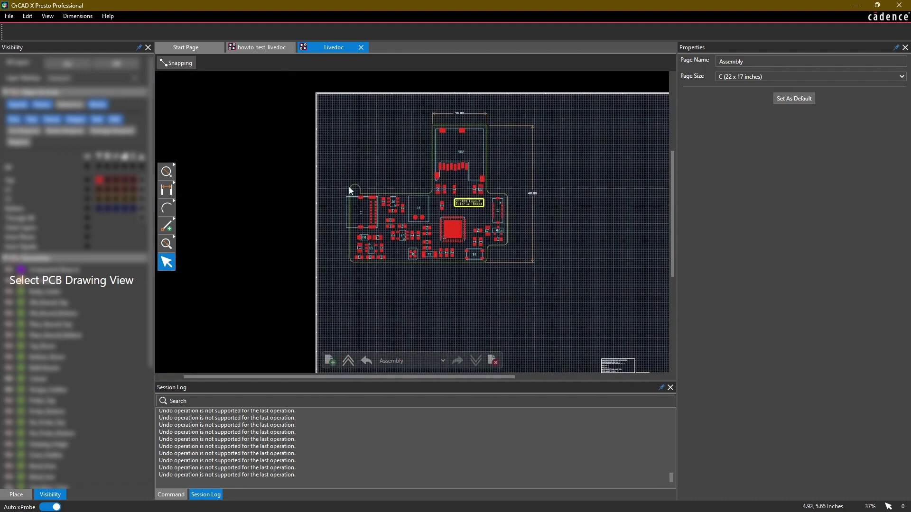
left_click(171, 190)
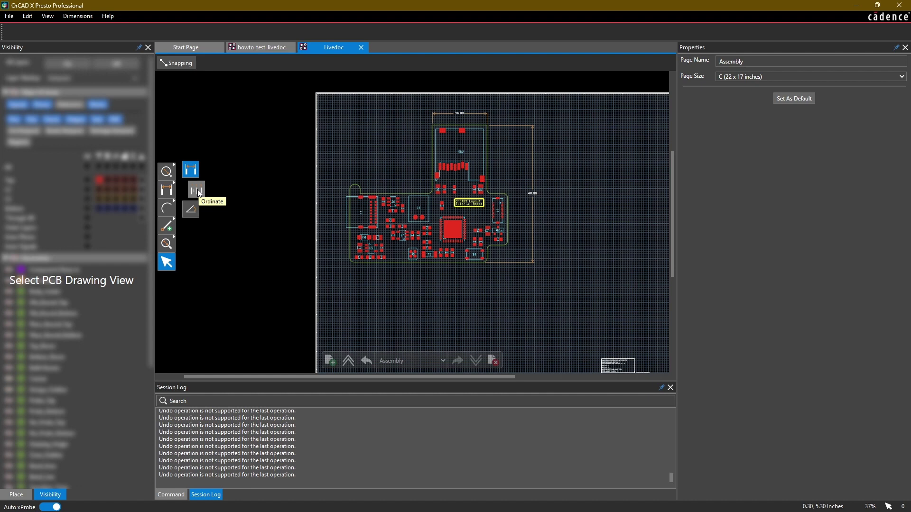
left_click(171, 205)
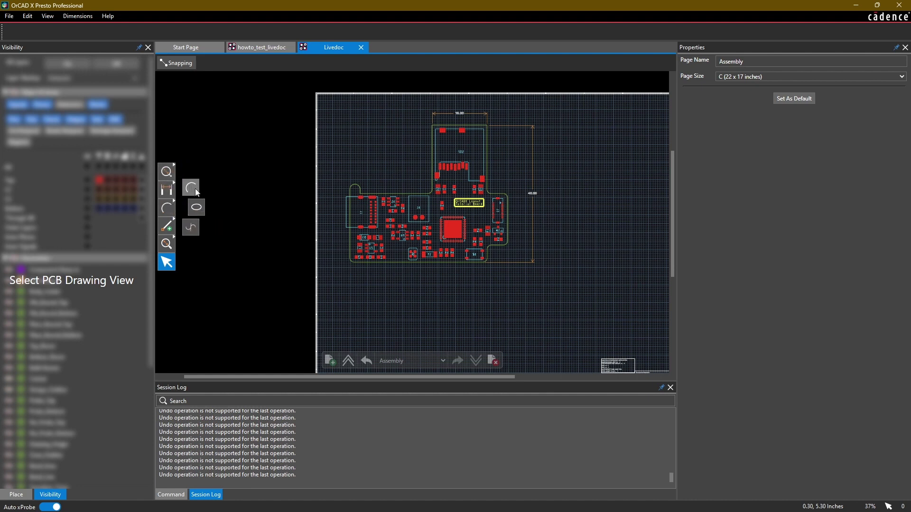
left_click(172, 222)
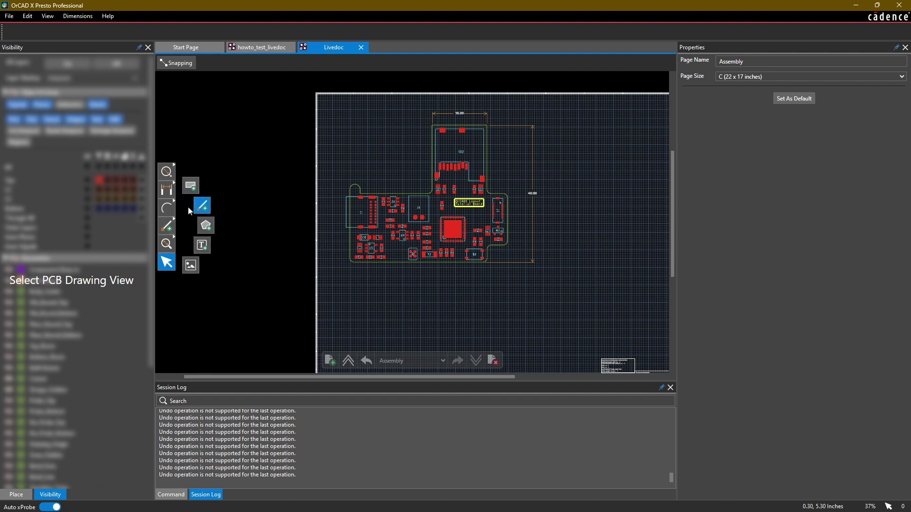
left_click(203, 207)
mouse_move(548, 295)
middle_mouse_down()
mouse_move(441, 258)
mouse_move(454, 278)
mouse_move(469, 279)
middle_mouse_up()
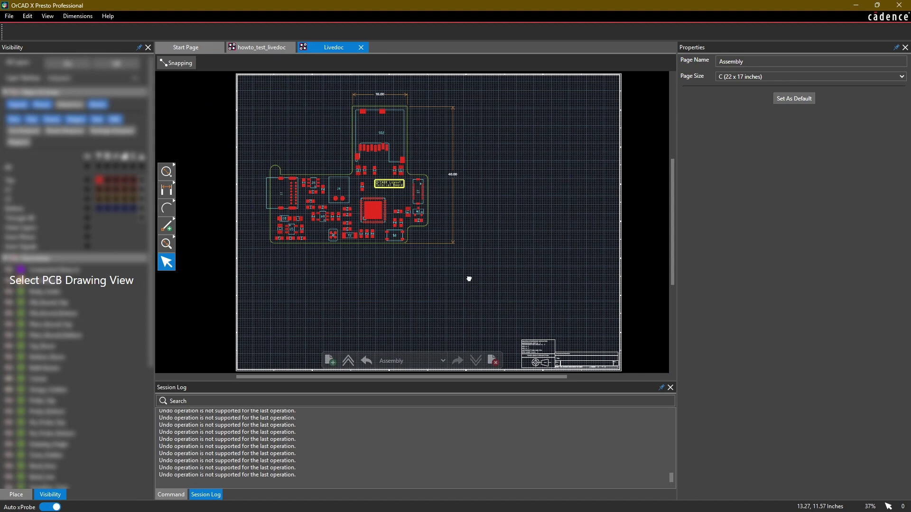
middle_click_drag(468, 277, 461, 275)
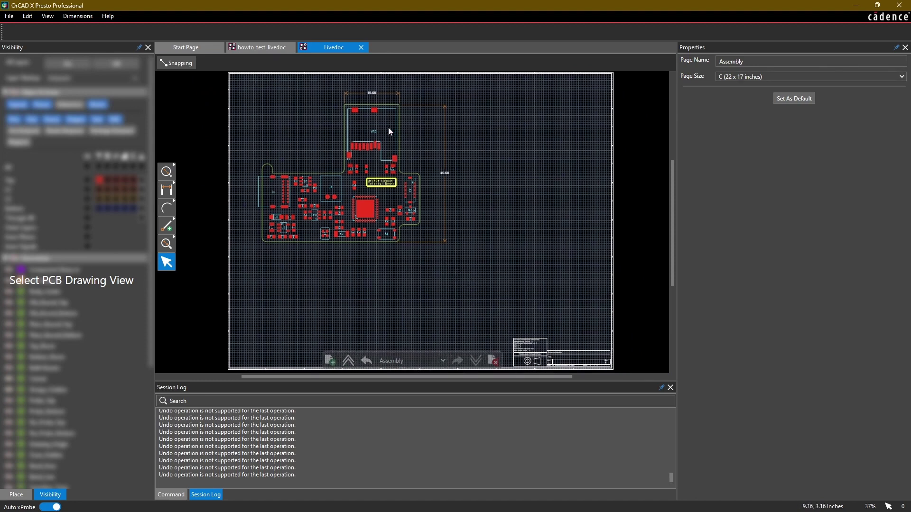
Close the Livedoc document and inspect the board layout in the howto_test_livedoc design.
left_click(361, 47)
mouse_move(336, 166)
middle_mouse_down()
mouse_move(319, 145)
mouse_move(326, 156)
middle_mouse_up()
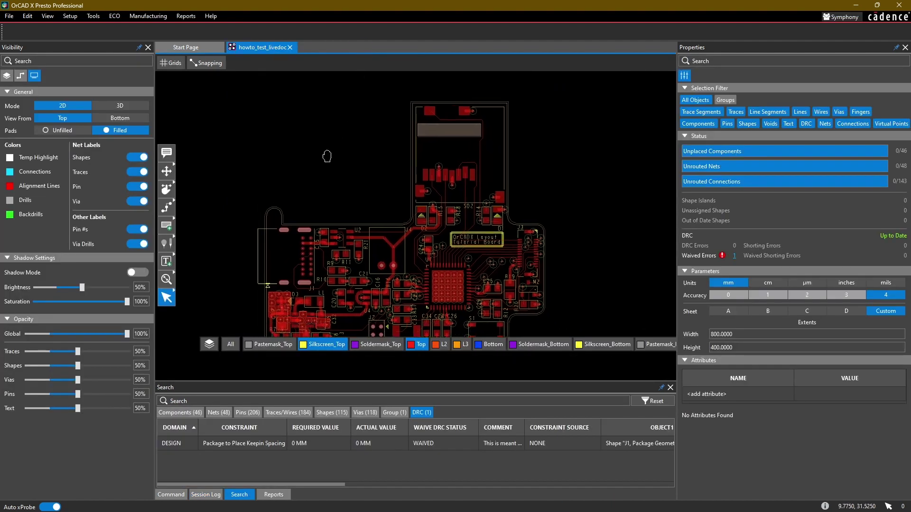
scroll(327, 156, "down", 1)
scroll(293, 164, "down", 1)
scroll(293, 164, "up", 1)
scroll(294, 161, "down", 1)
middle_click_drag(332, 134, 254, 242)
scroll(282, 202, "down", 1)
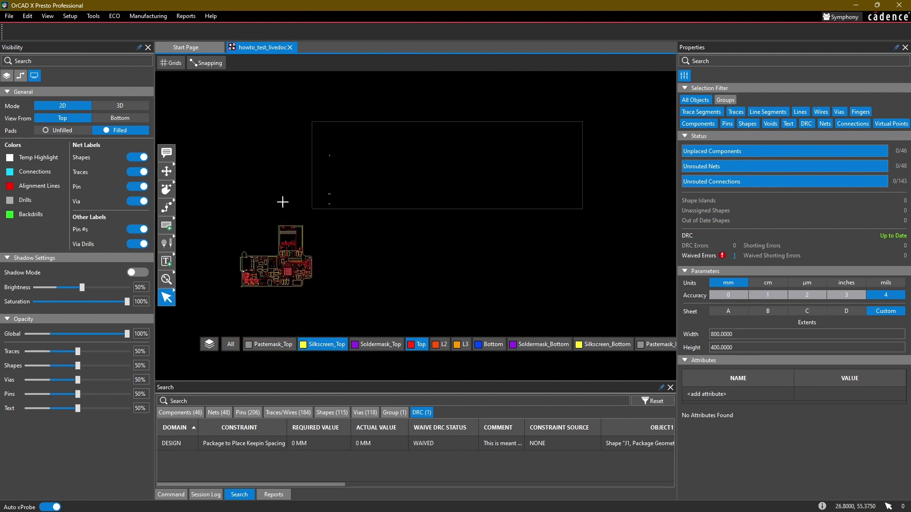
scroll(252, 235, "up", 2)
scroll(325, 183, "up", 2)
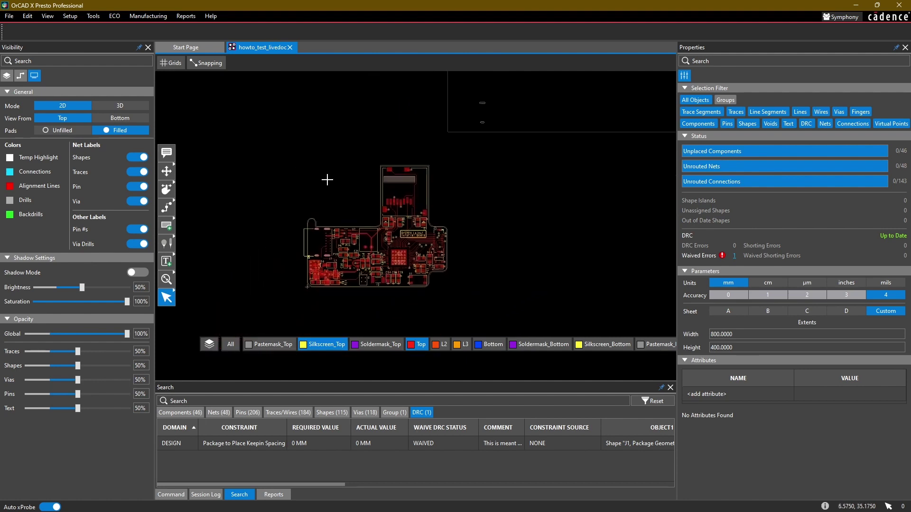
middle_click_drag(324, 204, 340, 107)
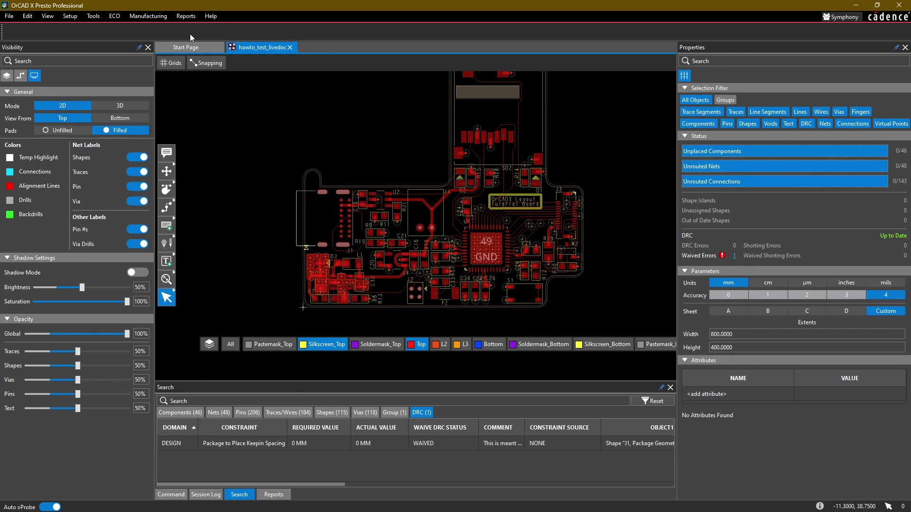
Reopen the LiveDoc document from the howto_test_livedoc board design.
left_click(148, 17)
mouse_move(157, 36)
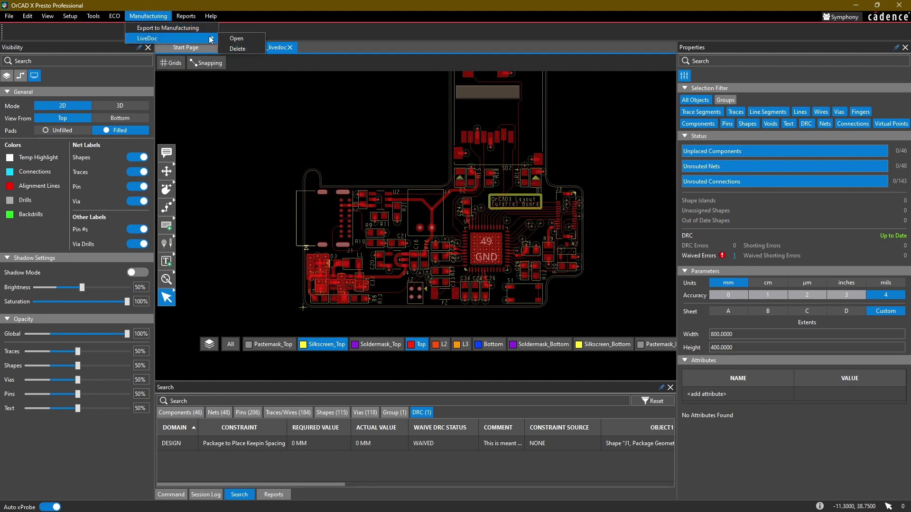
left_click(235, 38)
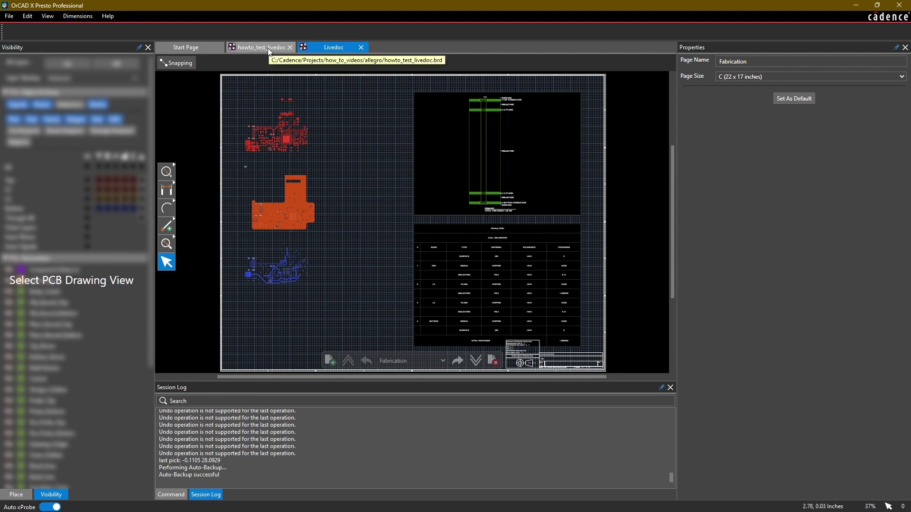
Examine the red Top-layer copper drawing on the Fabrication page, including the pads and traces around the large IC.
scroll(291, 102, "up", 2)
middle_click_drag(284, 233, 325, 242)
scroll(347, 187, "up", 2)
scroll(364, 196, "down", 1)
middle_click_drag(400, 191, 406, 86)
middle_click_drag(386, 311, 471, 237)
middle_click_drag(305, 167, 433, 198)
middle_click_drag(393, 171, 243, 157)
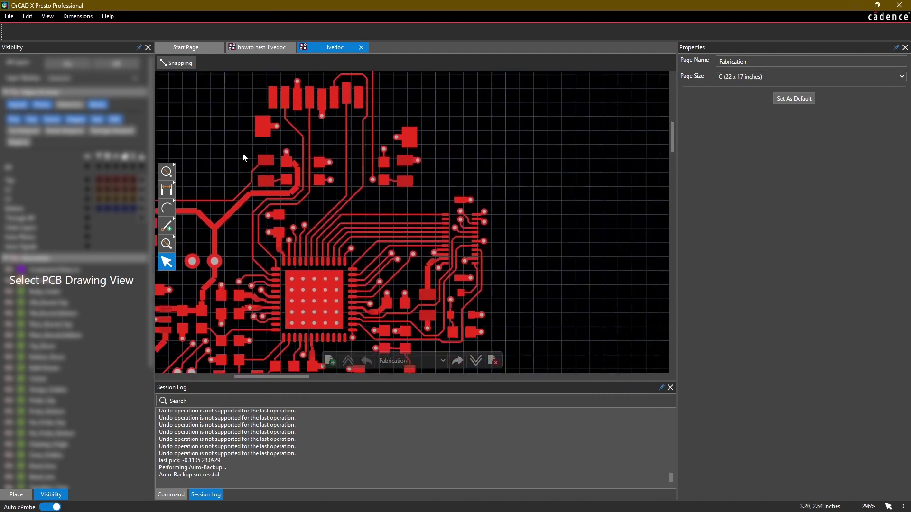
In the howto_test_livedoc design, move component D1 beside connector J3, to about X 39.05, Y 16.52.
left_click(272, 47)
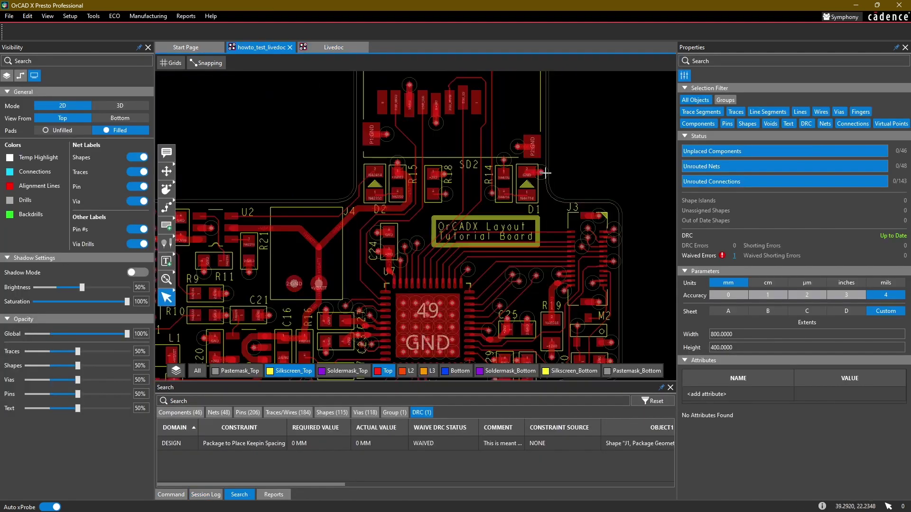
scroll(546, 208, "up", 3)
left_click(167, 171)
left_click(514, 169)
middle_click_drag(514, 168, 431, 56)
left_click(443, 169)
left_click(167, 297)
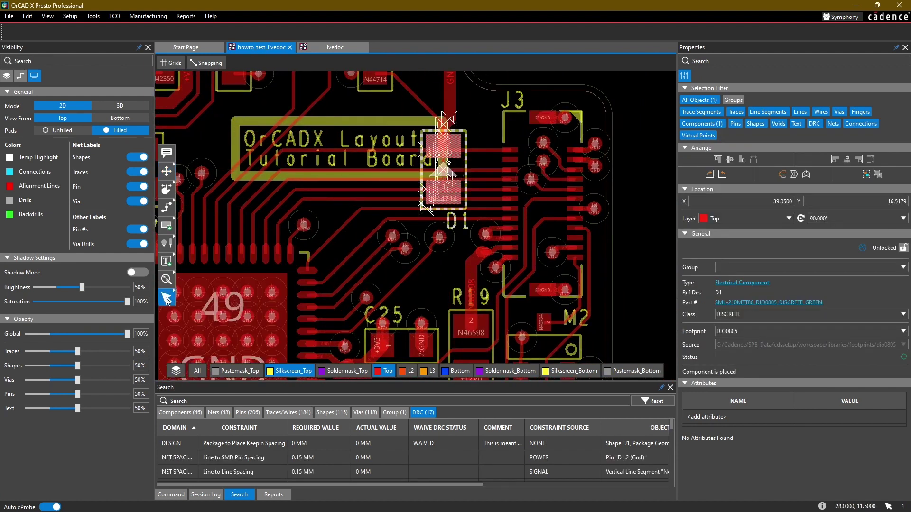
Check D1's placement in the Livedoc Fabrication drawing and return to the howto_test_livedoc design.
left_click(332, 47)
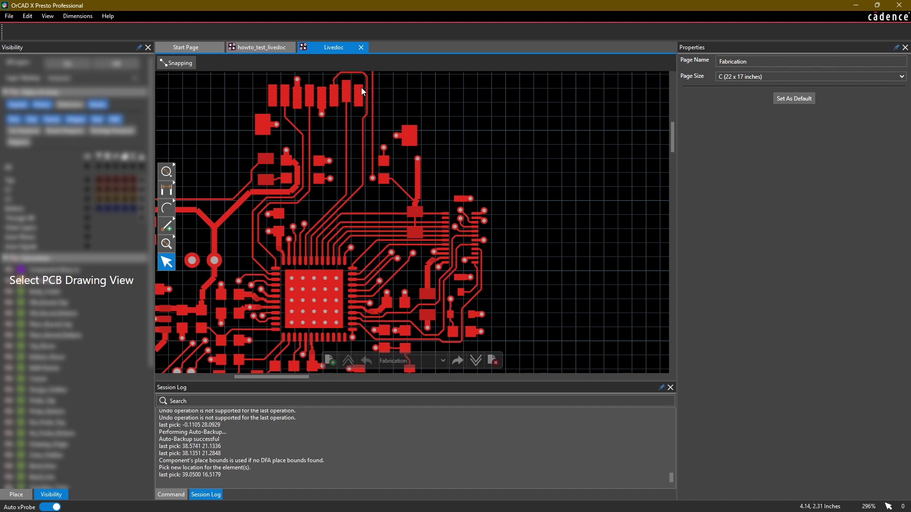
left_click(260, 48)
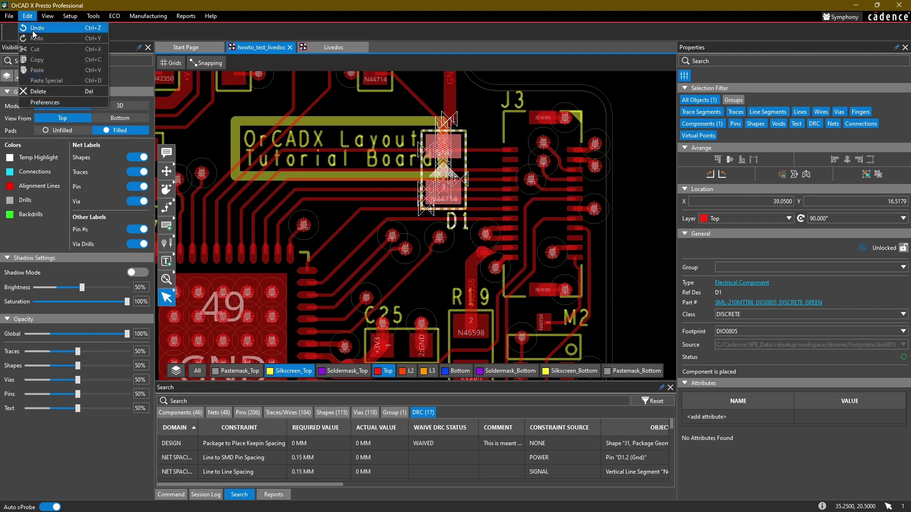
Undo the move of component D1 in the board design and check the Top-layer drawing on the Livedoc Fabrication page.
left_click(332, 47)
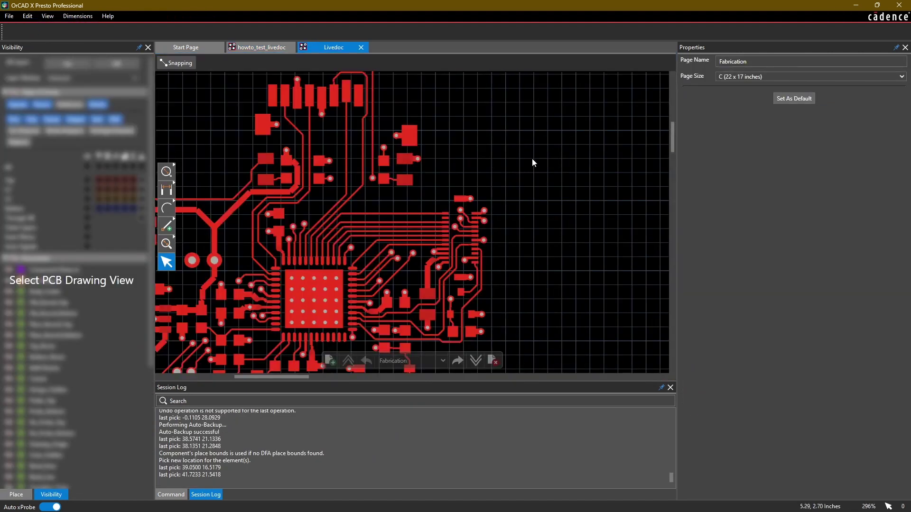
scroll(533, 158, "down", 2)
scroll(545, 127, "down", 2)
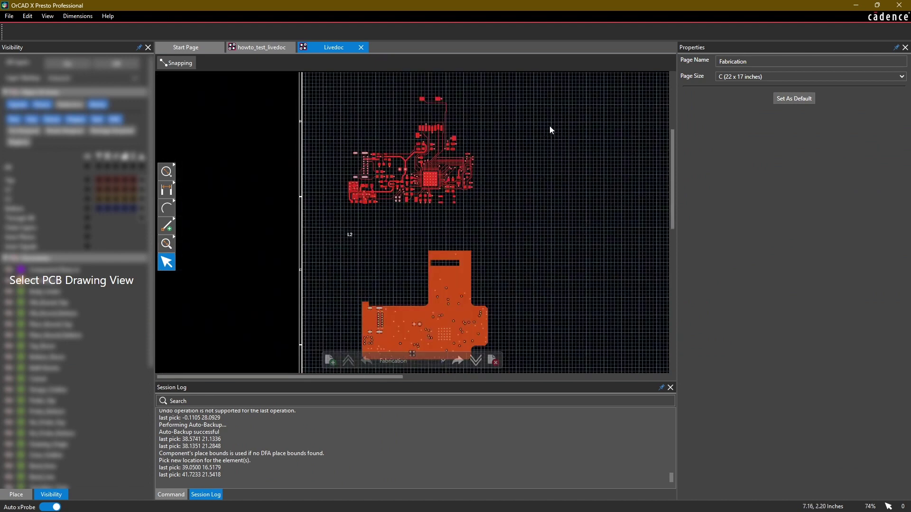
middle_click_drag(550, 127, 473, 156)
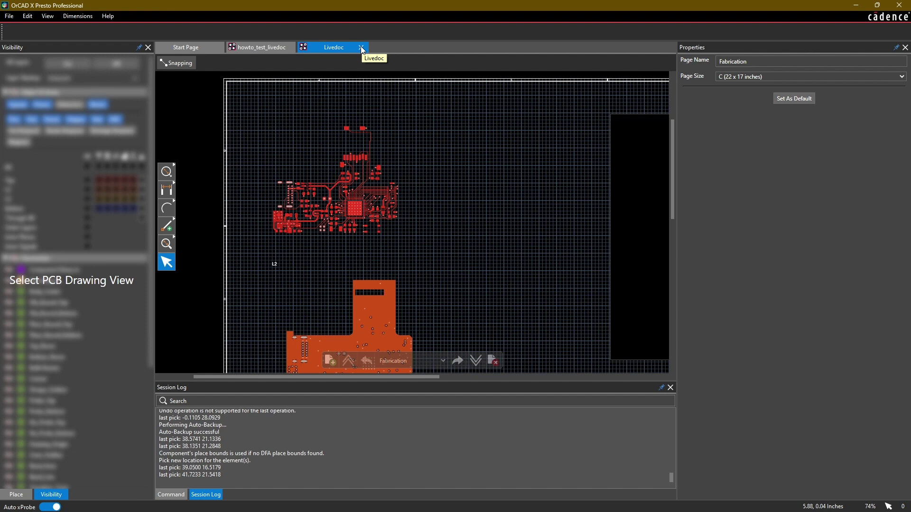
Review the placeable views, artwork, fabrication drawings, stackup charts and stackup table for the Fabrication page, and close the Livedoc document.
left_click(16, 495)
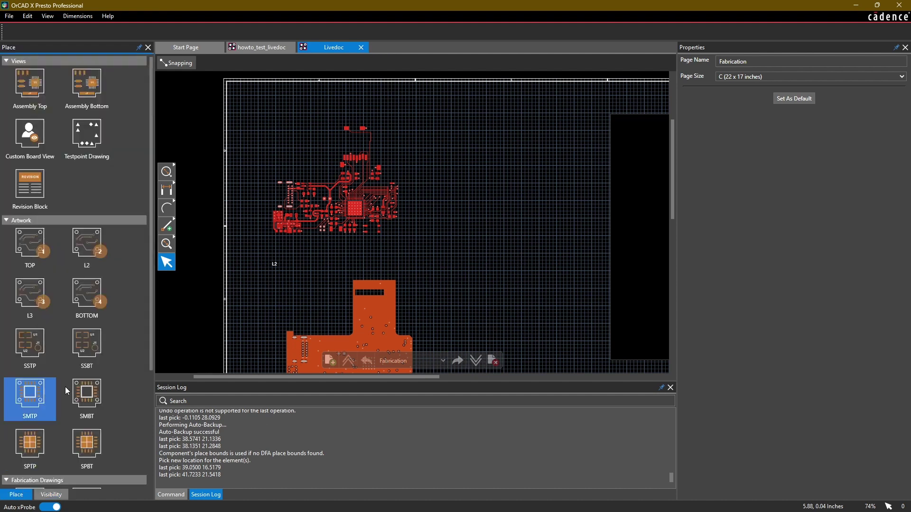
left_click_drag(150, 265, 138, 403)
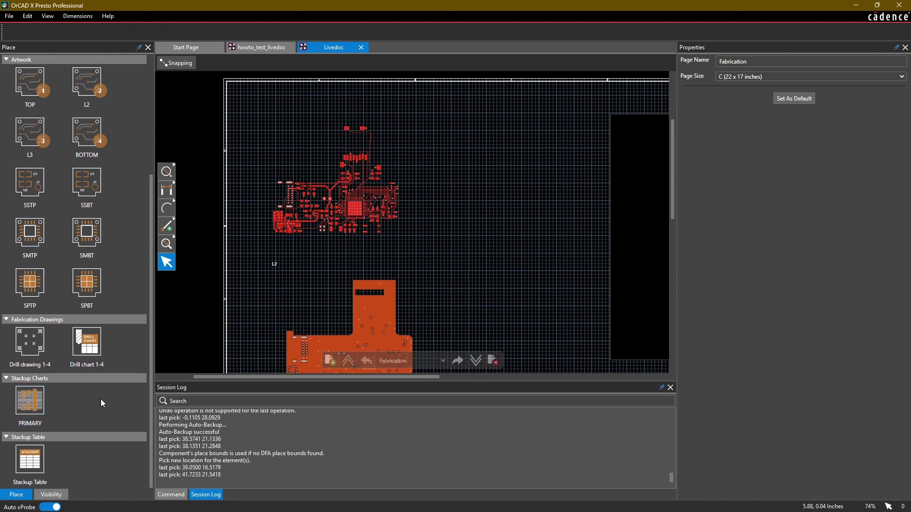
scroll(101, 399, "up", 3)
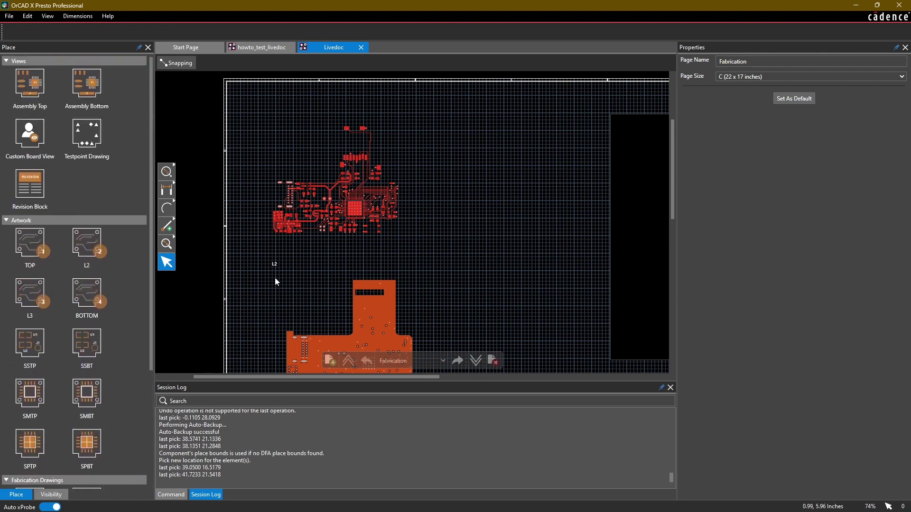
middle_click_drag(469, 244, 455, 228)
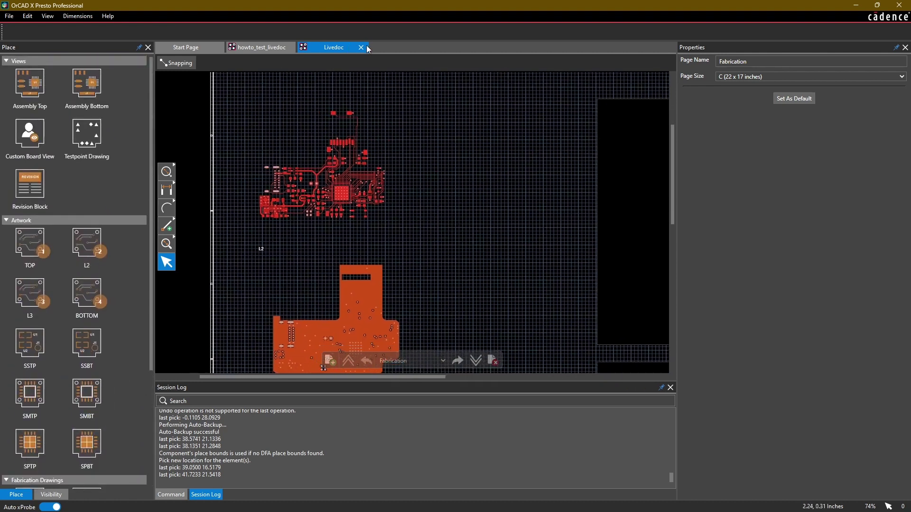
left_click(362, 47)
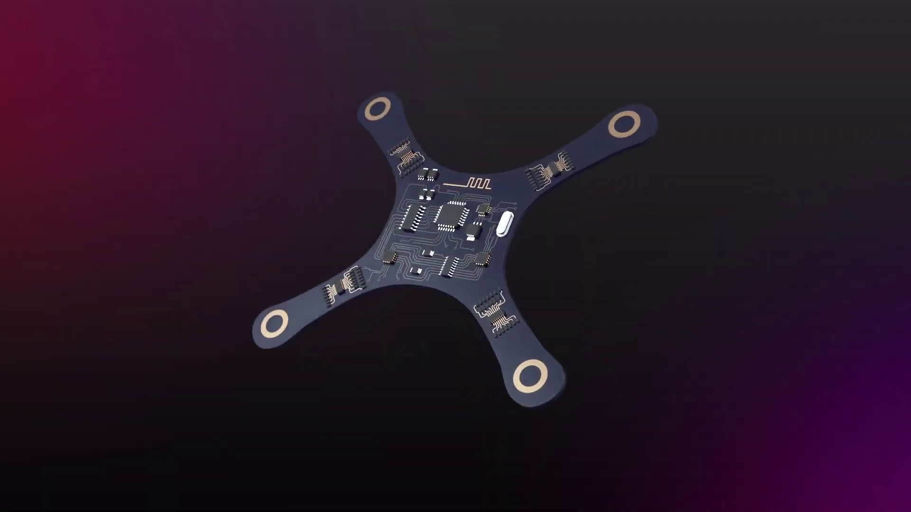